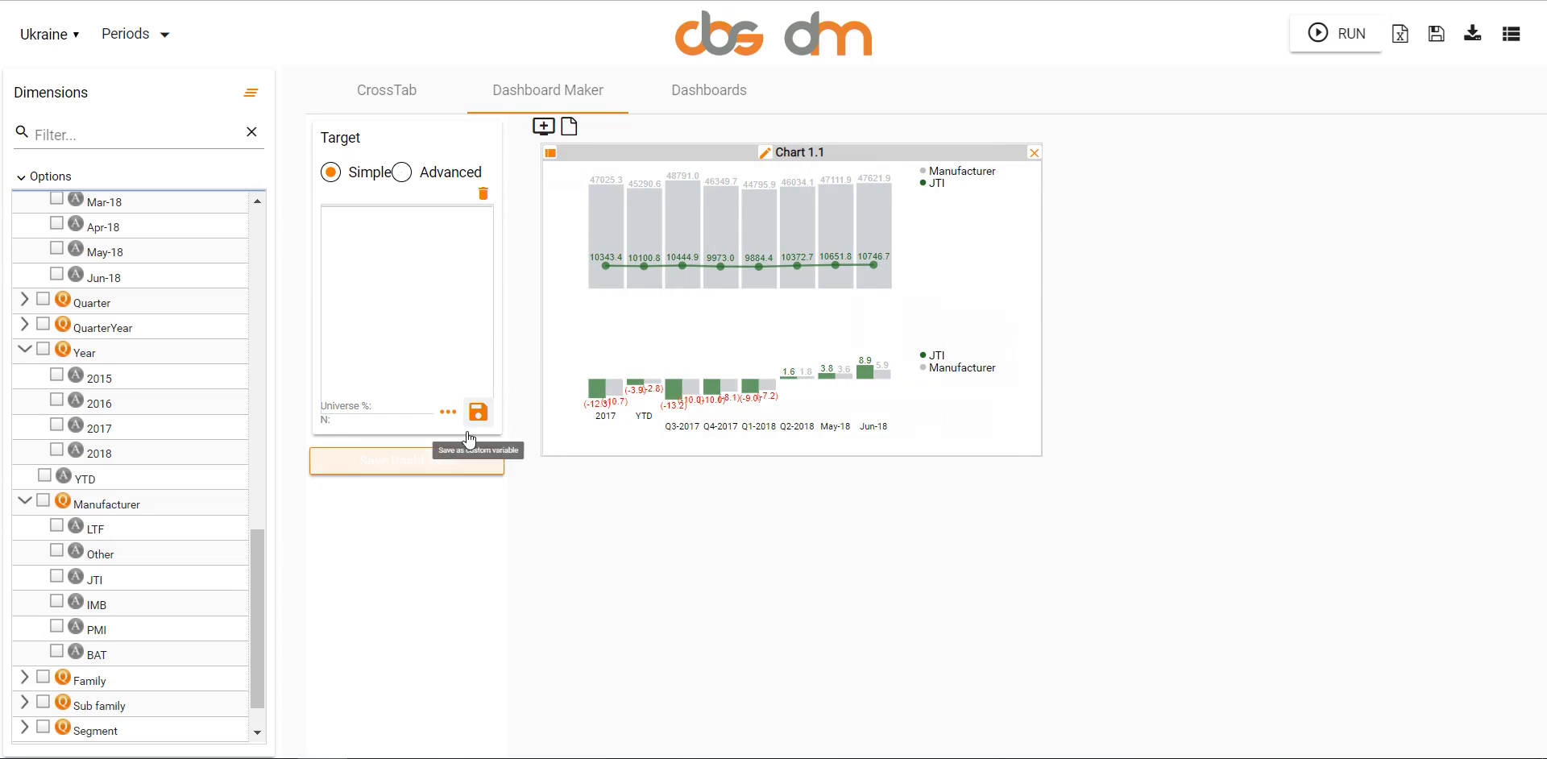
# - Save the dashboard as TestDashboard with access rights for Only me, and load it from the list of saved dashboards
pyautogui.click(476, 460)
pyautogui.click(634, 340)
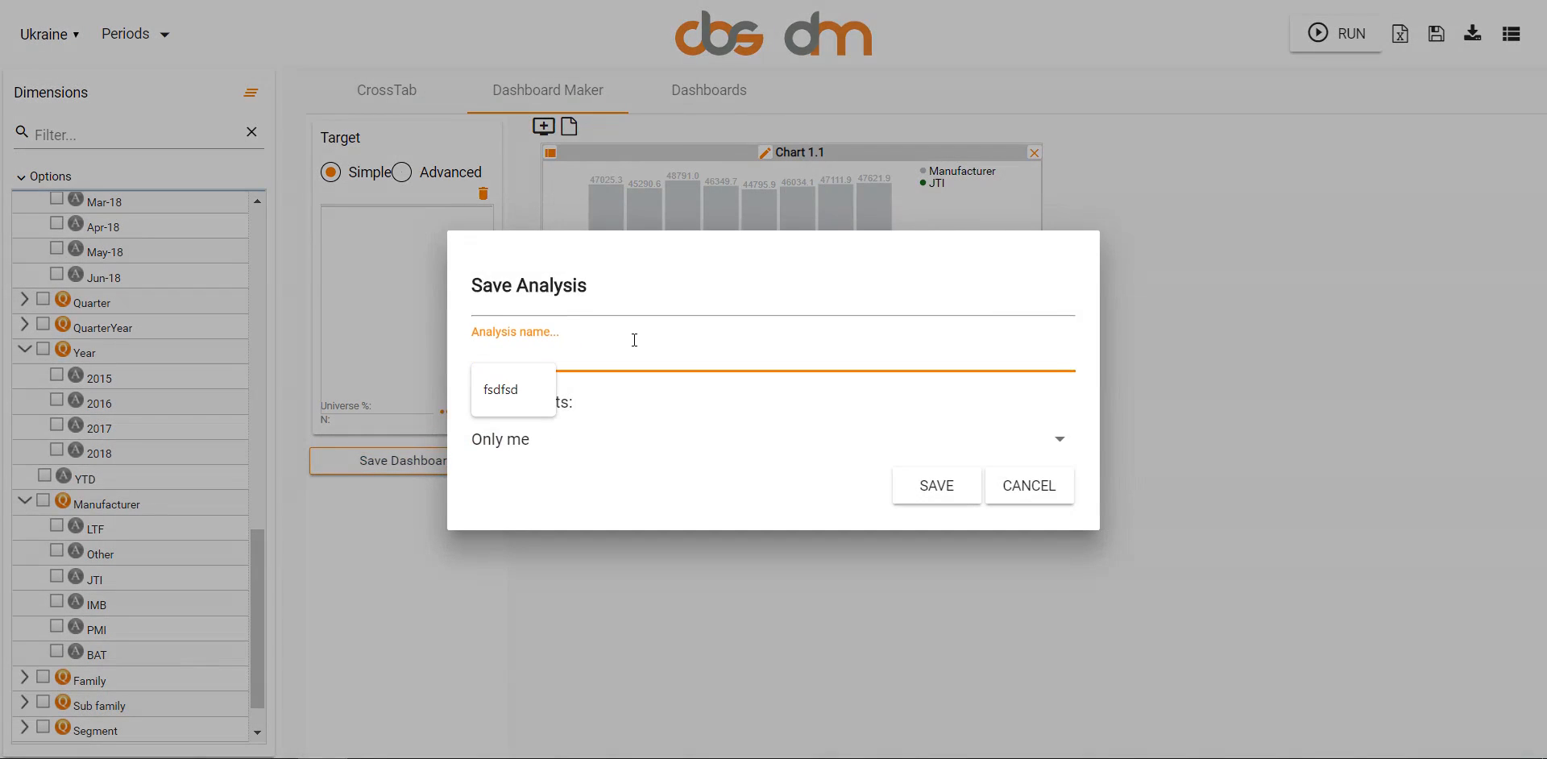
pyautogui.write('TestDashboard')
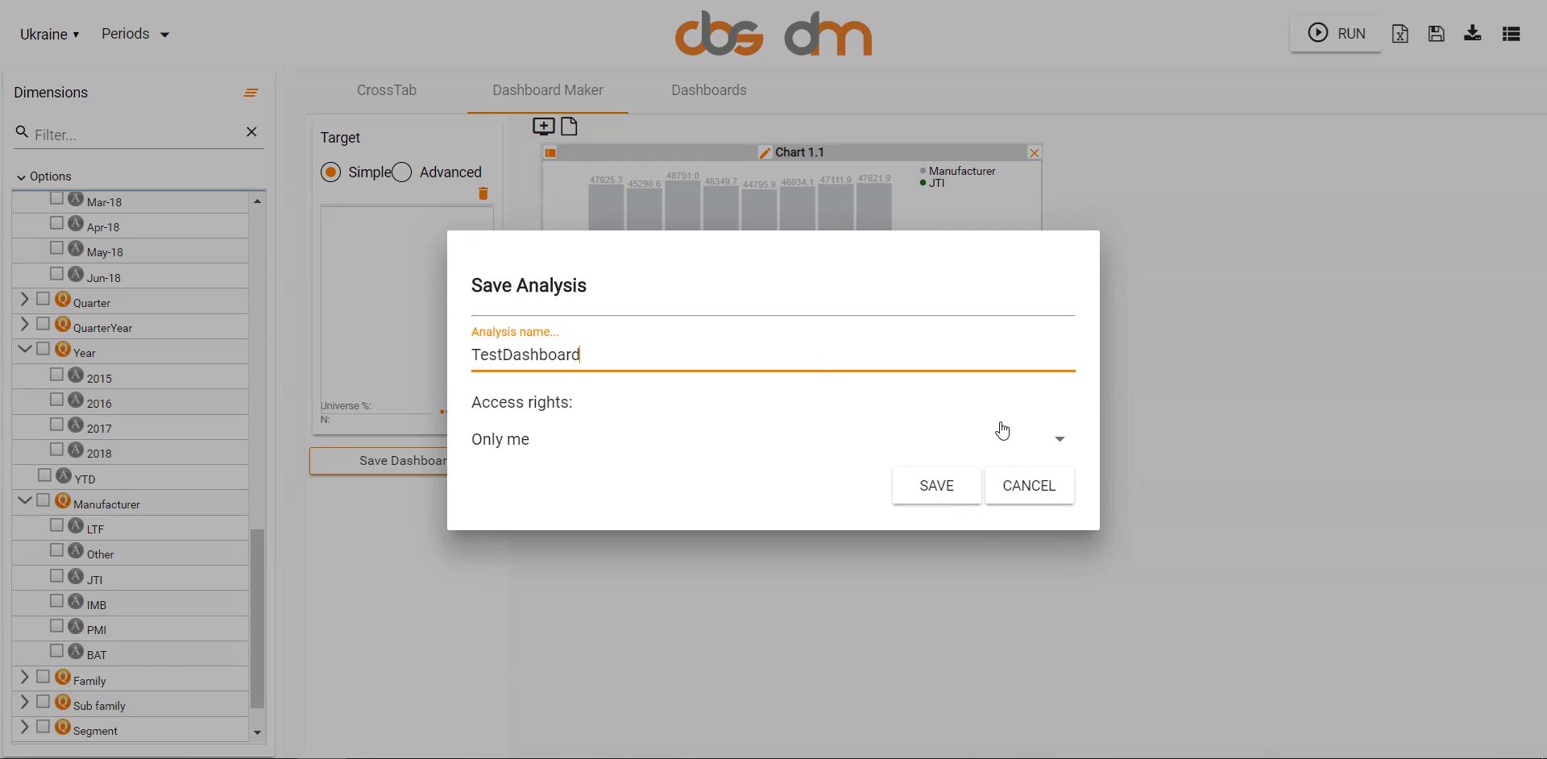
pyautogui.click(1002, 432)
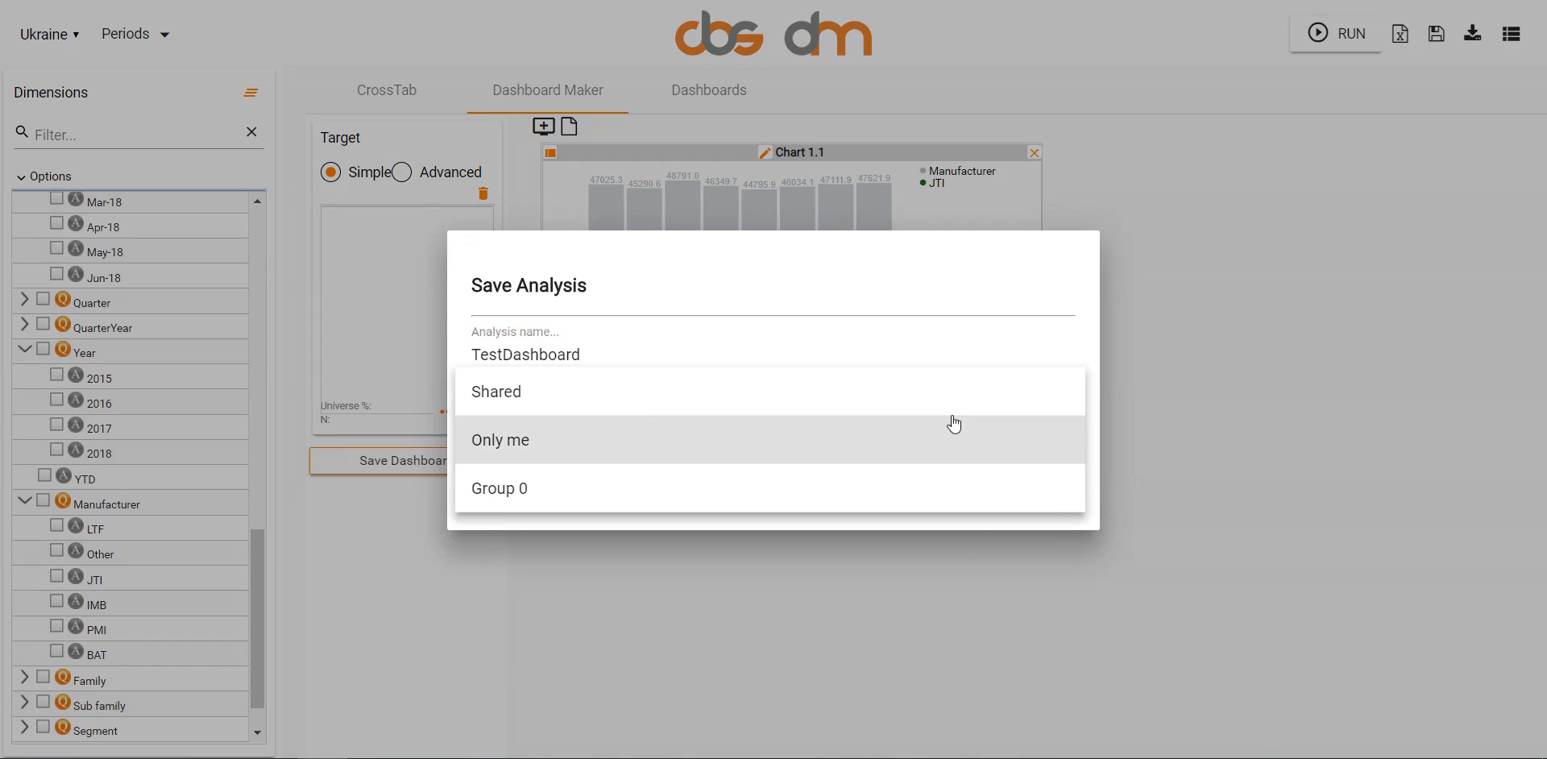
pyautogui.click(583, 425)
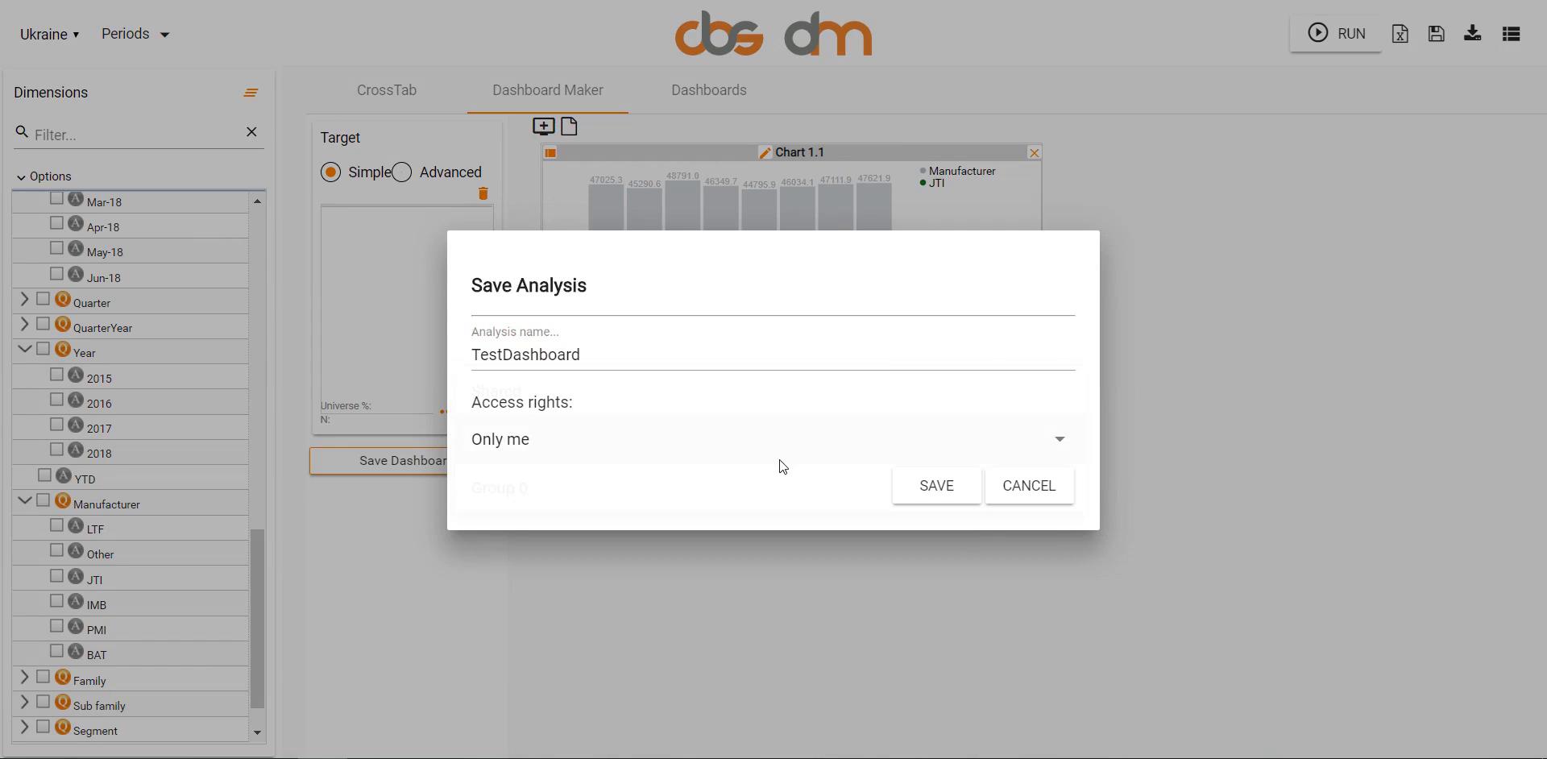
pyautogui.click(913, 481)
pyautogui.click(724, 449)
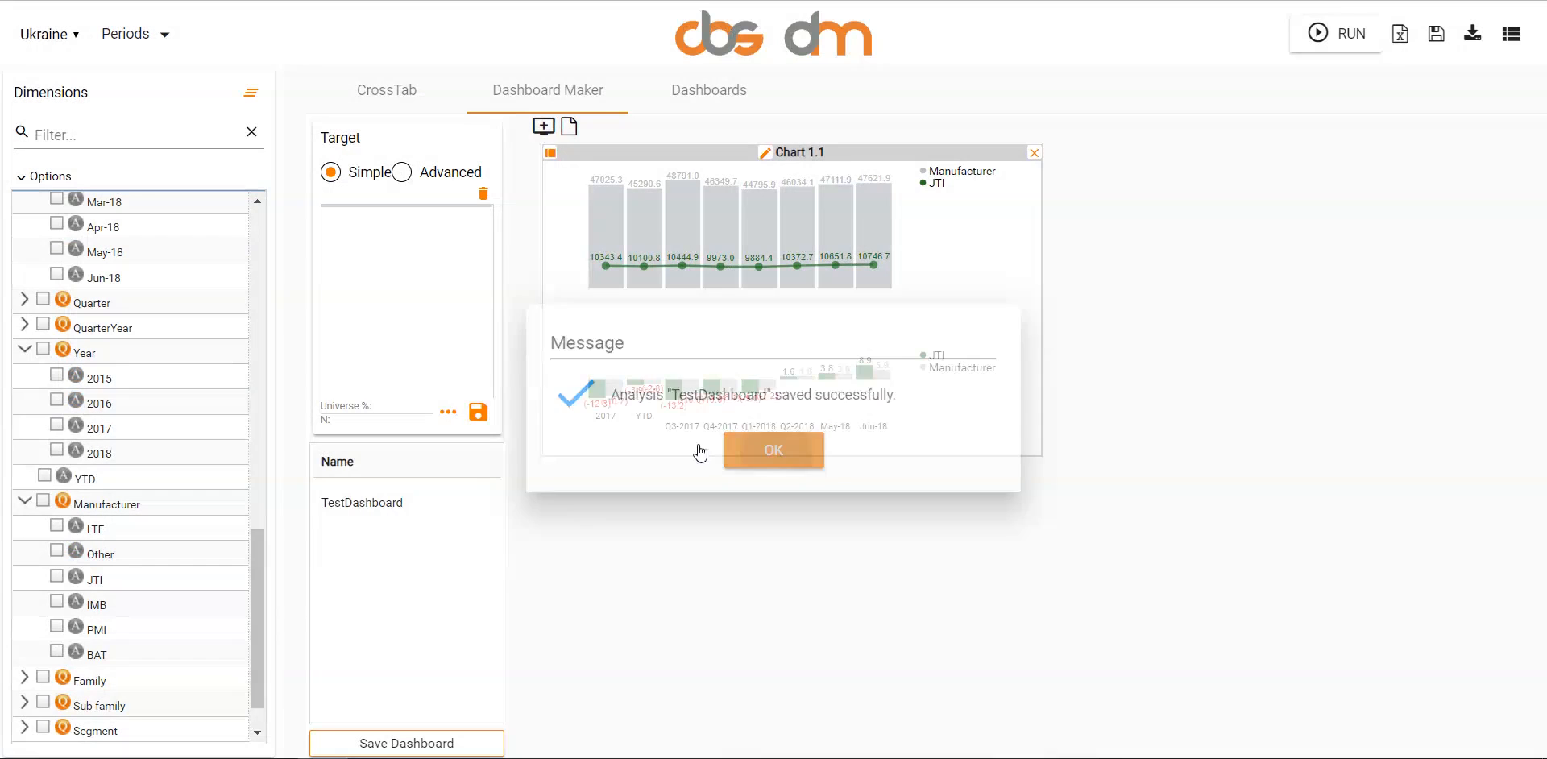
pyautogui.click(400, 503)
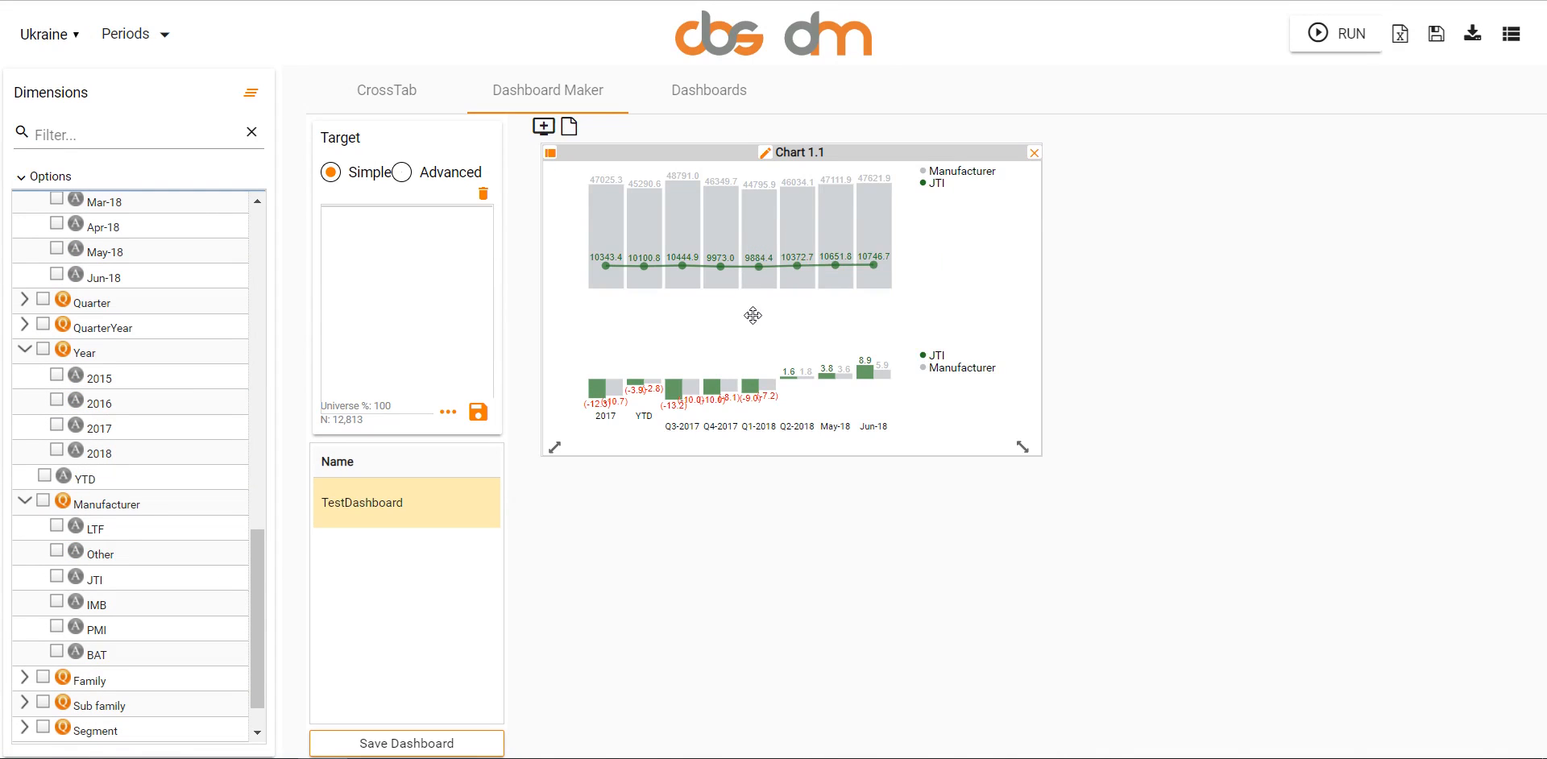
# - Collapse the Target and Dimensions areas to widen the dashboard, and expand both again
pyautogui.click(515, 438)
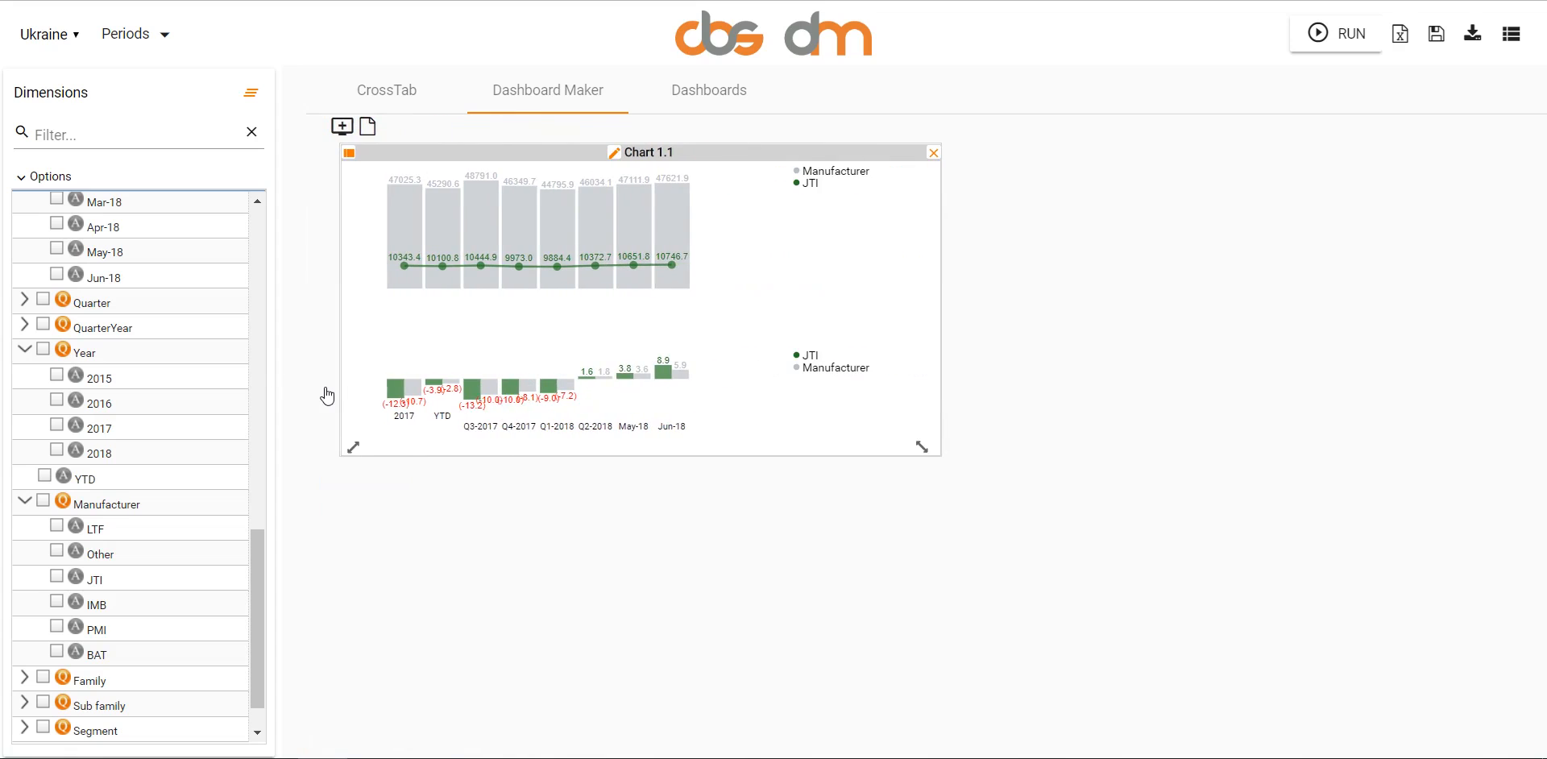
pyautogui.moveTo(288, 380)
pyautogui.click(294, 424)
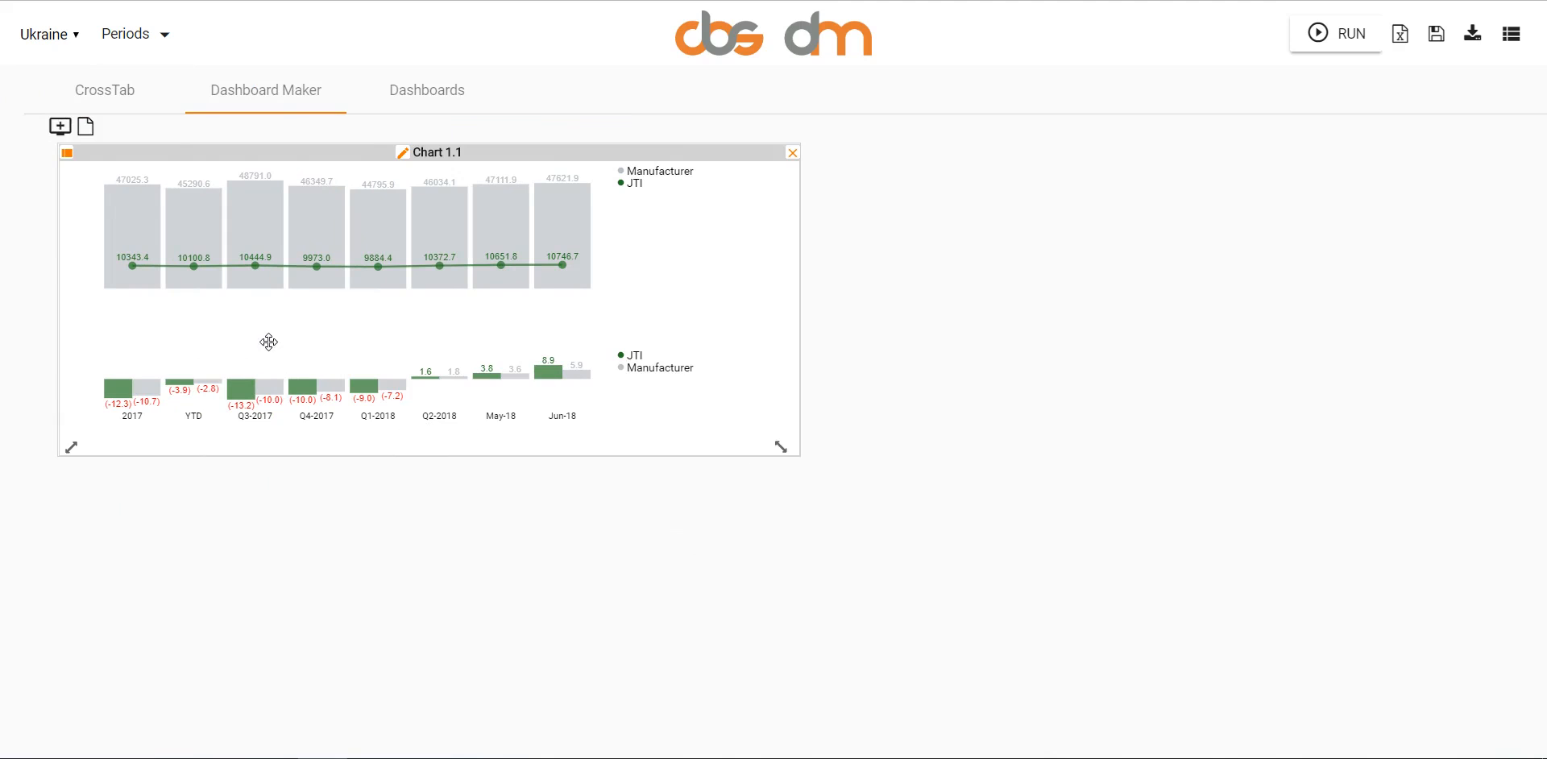
pyautogui.moveTo(12, 381)
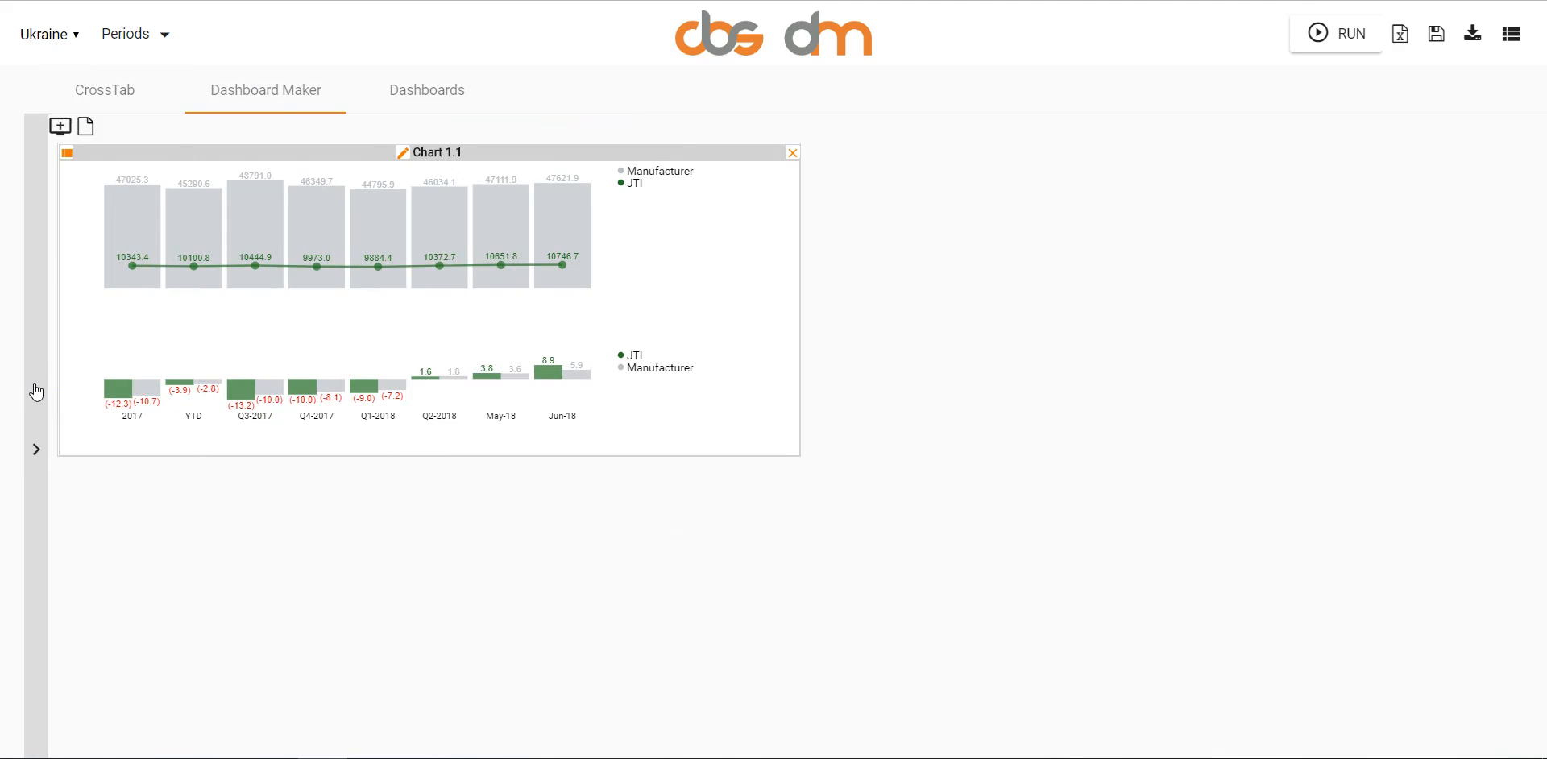
pyautogui.click(12, 422)
pyautogui.click(13, 339)
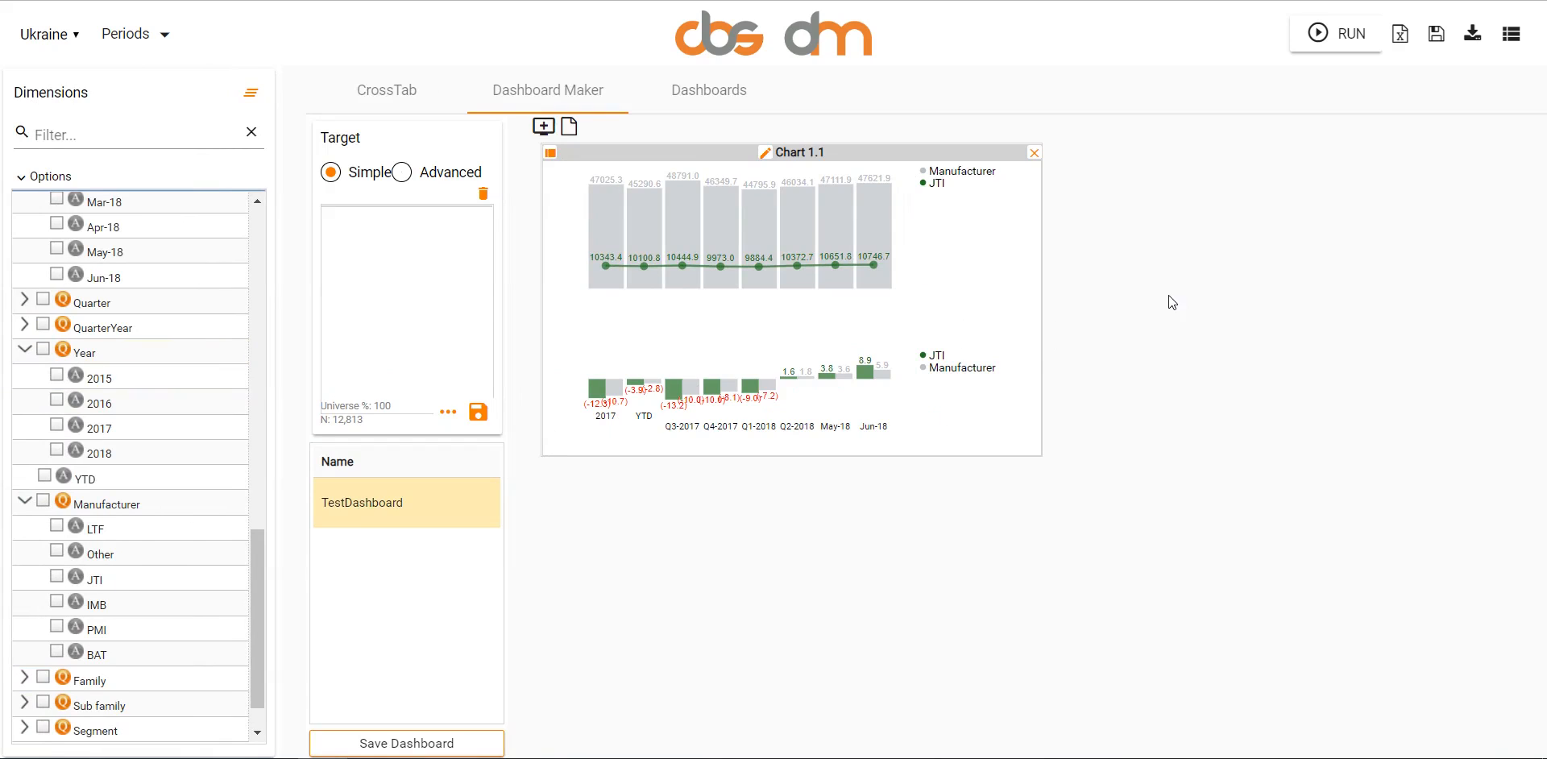
# - Add an empty widget beside Chart 1.1, and open its customization and discard it
pyautogui.click(534, 119)
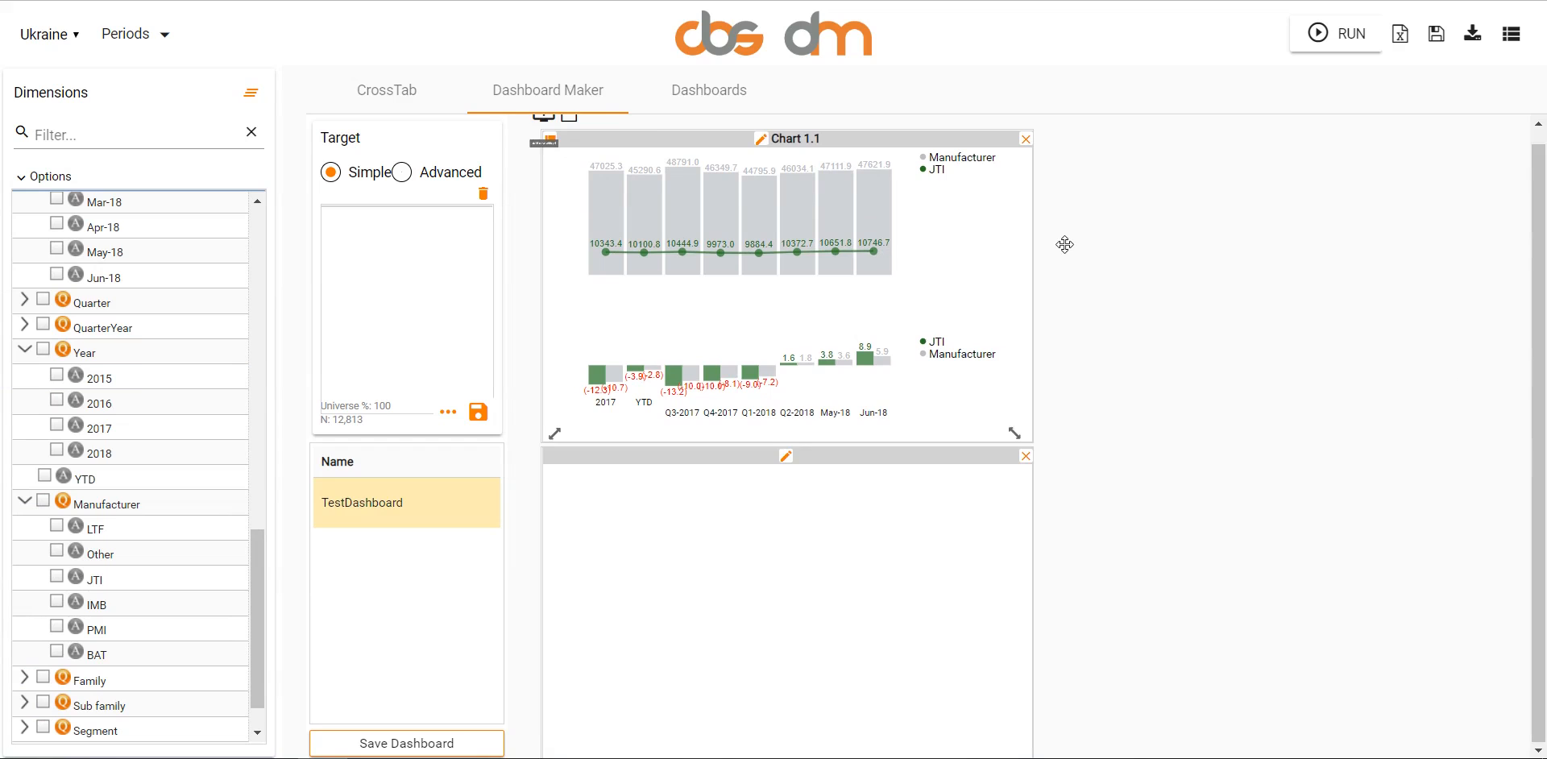
pyautogui.moveTo(811, 521); pyautogui.dragTo(1269, 467)
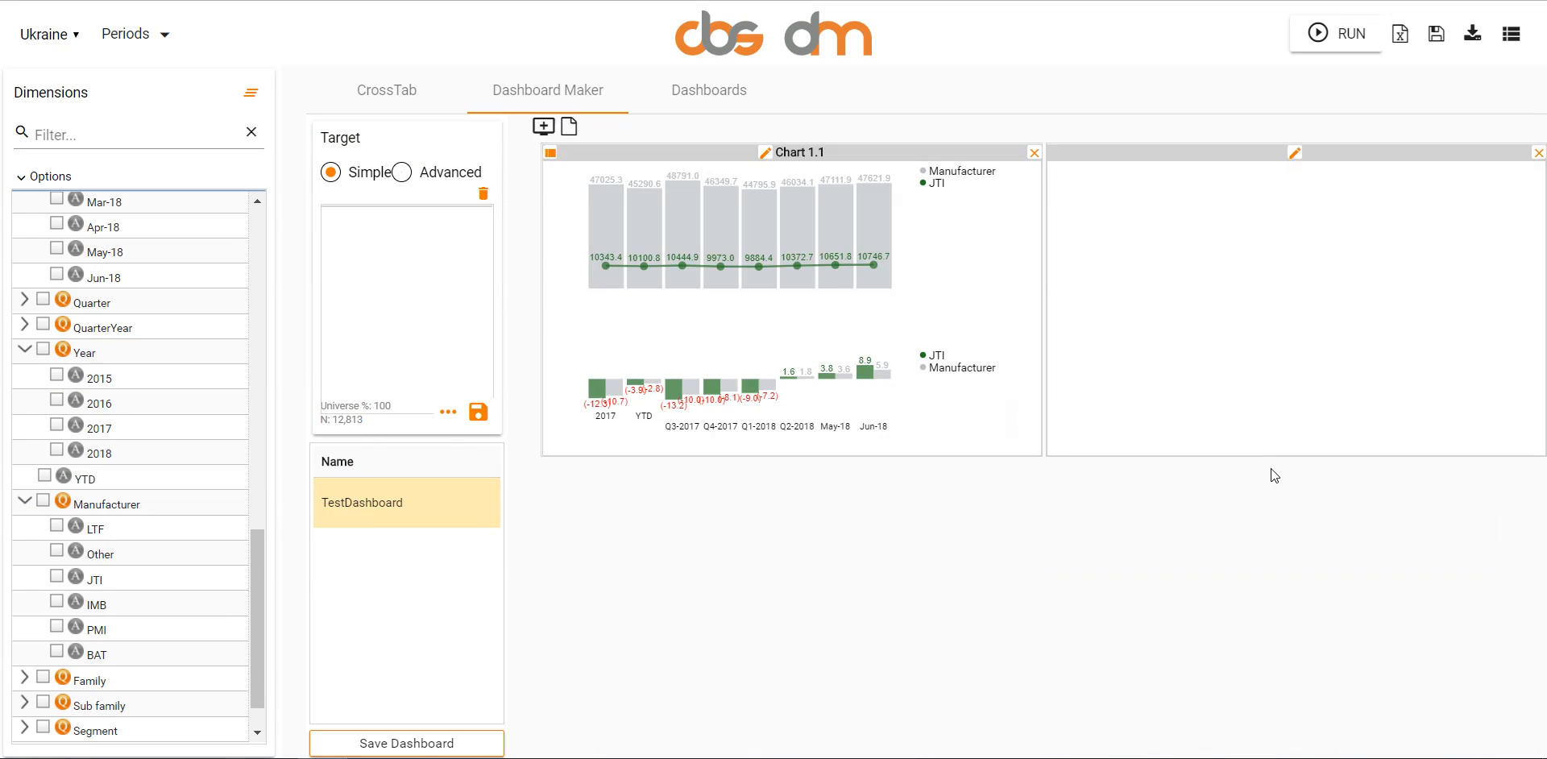
pyautogui.click(1295, 152)
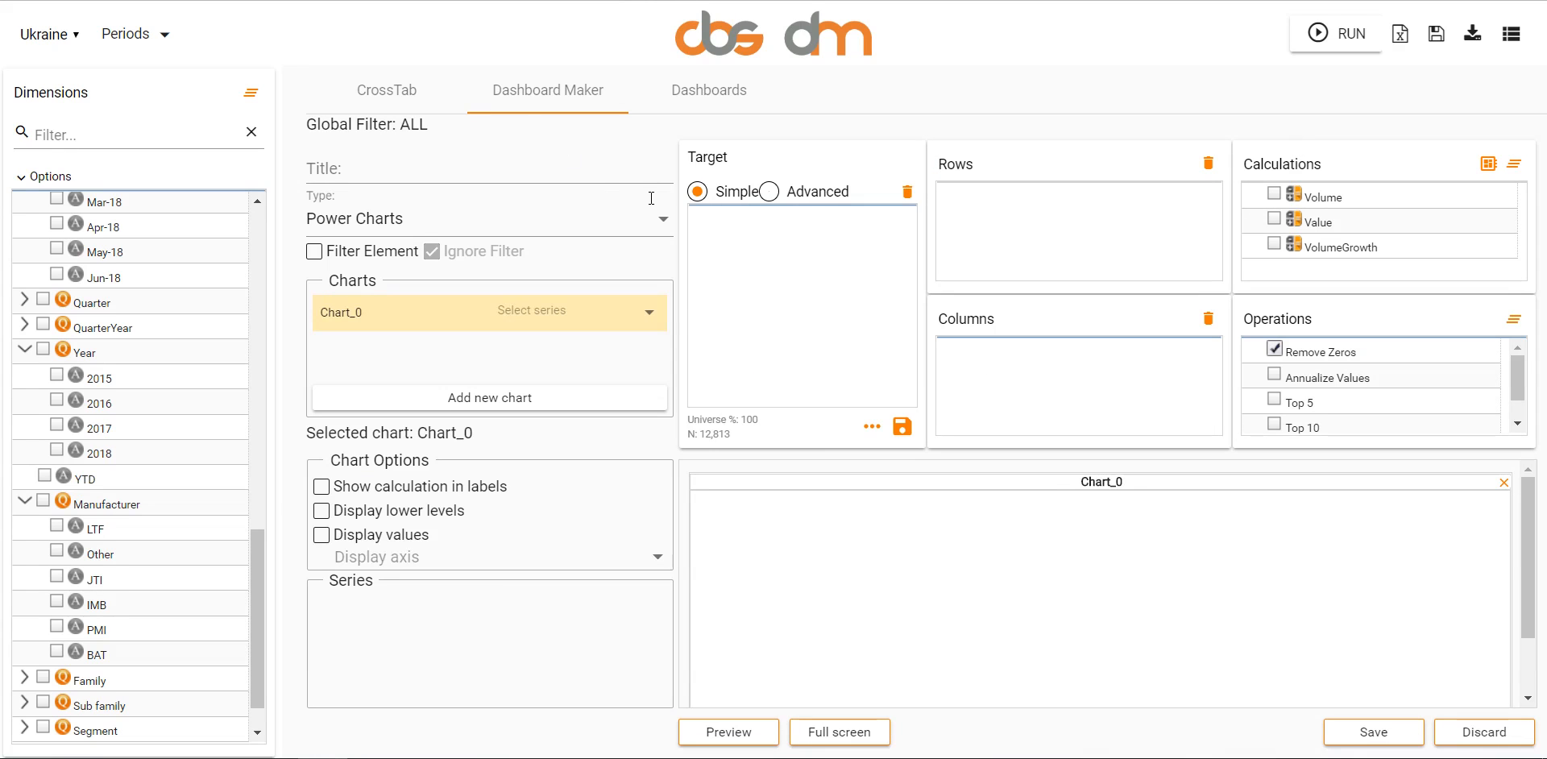
pyautogui.click(1475, 720)
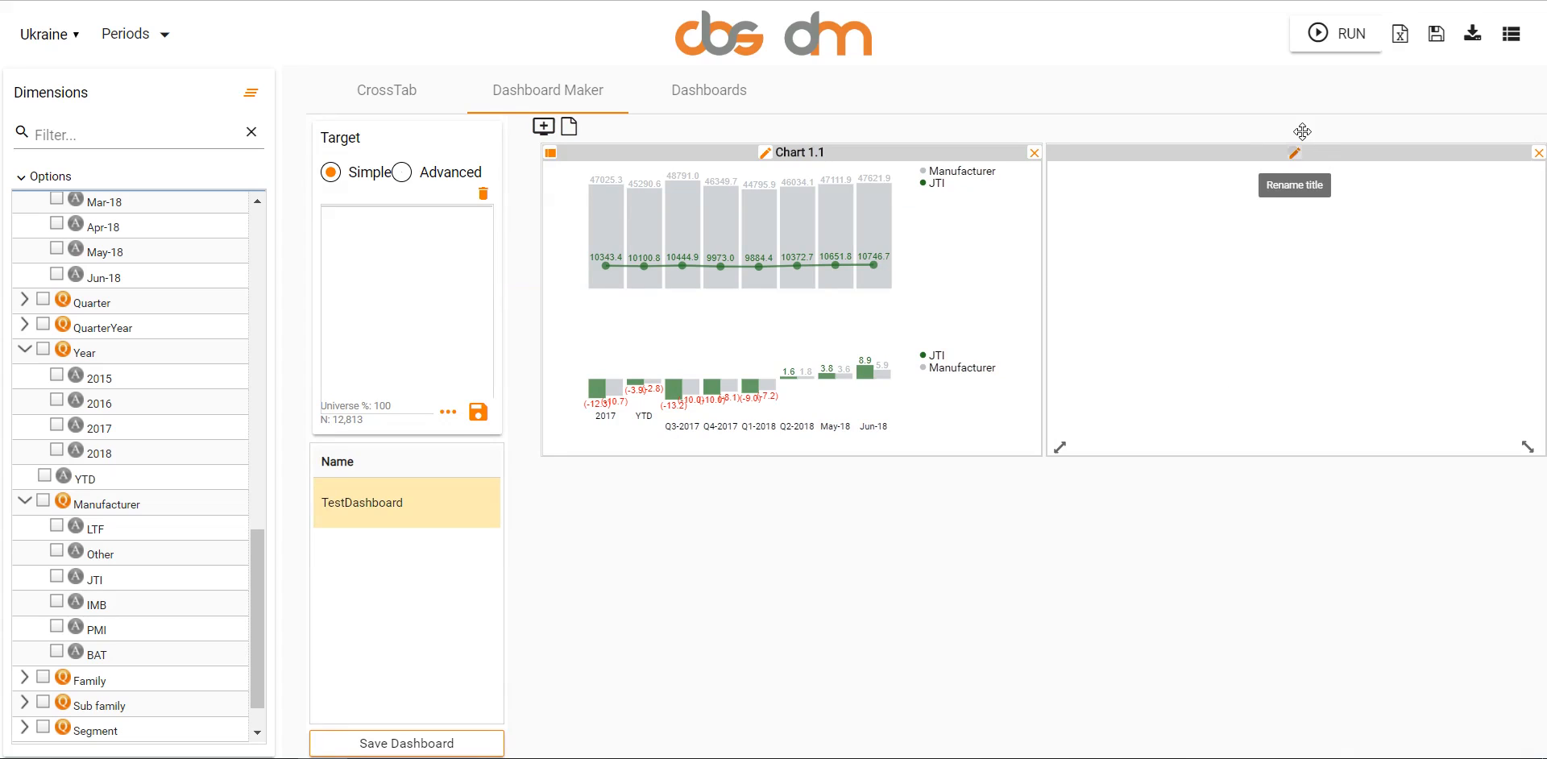
# - Reopen and discard the empty widget's customization, and delete the widget beside Chart 1.1
pyautogui.rightClick(1325, 300)
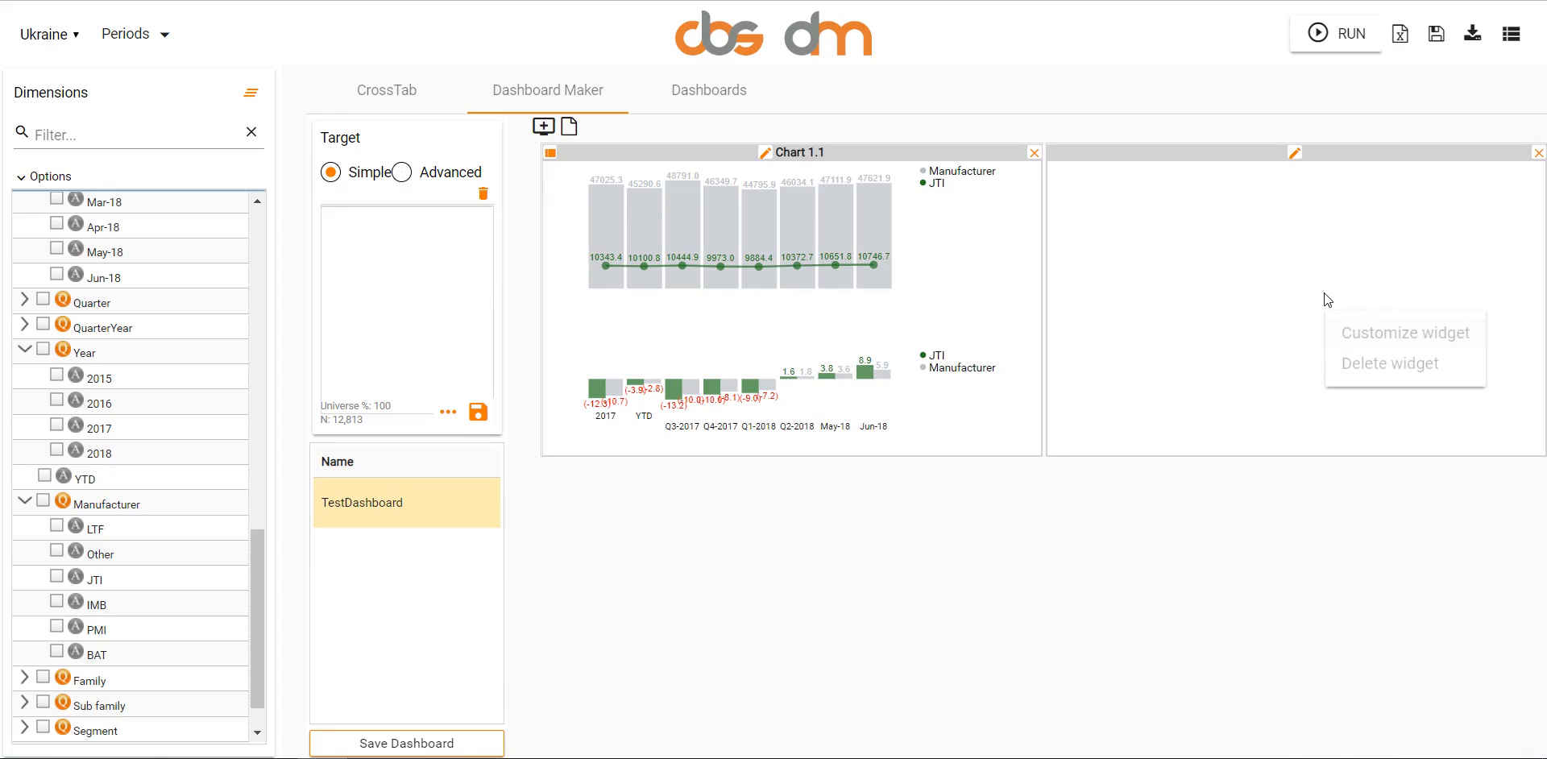
pyautogui.click(1384, 325)
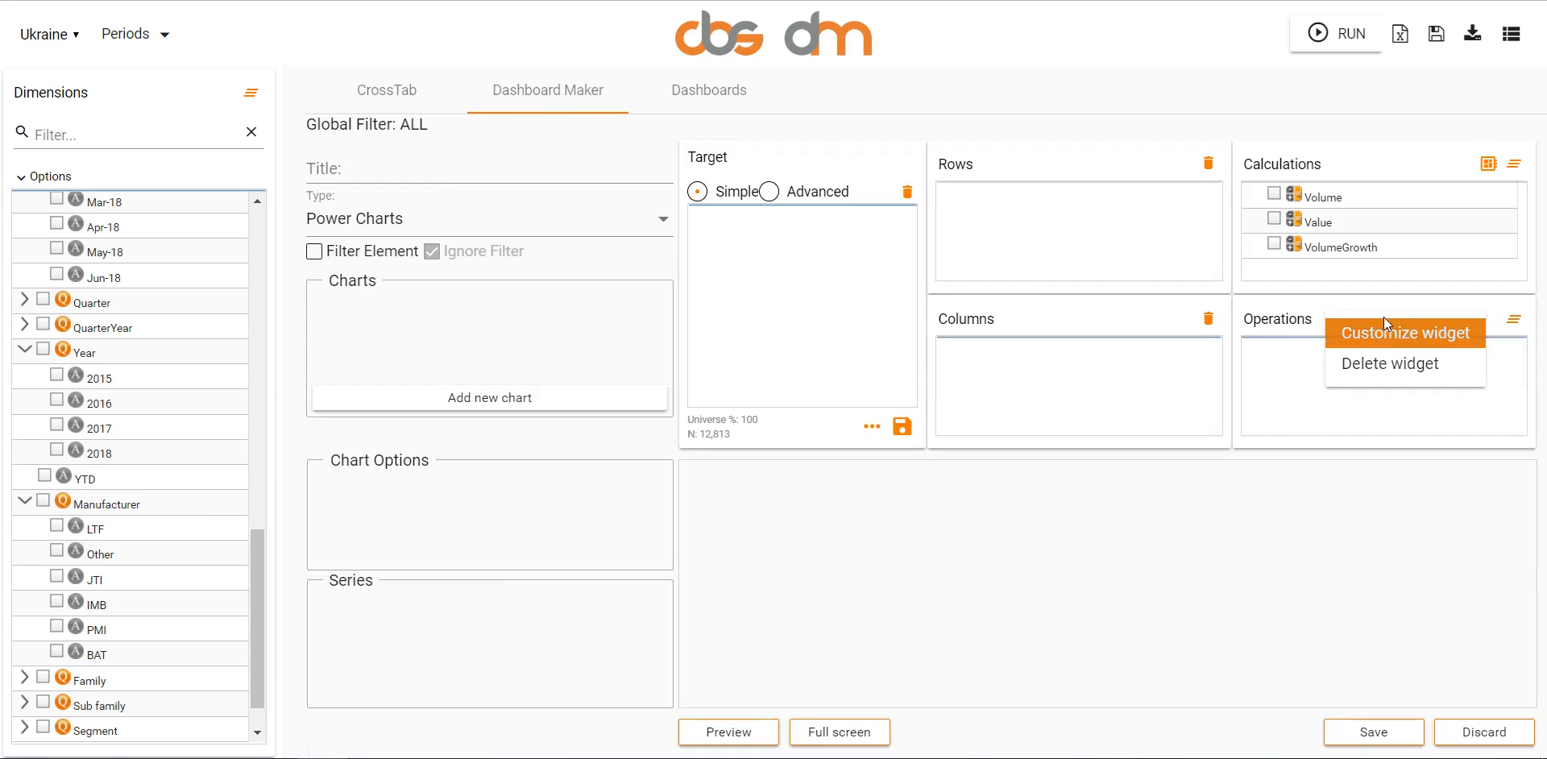
pyautogui.click(1482, 730)
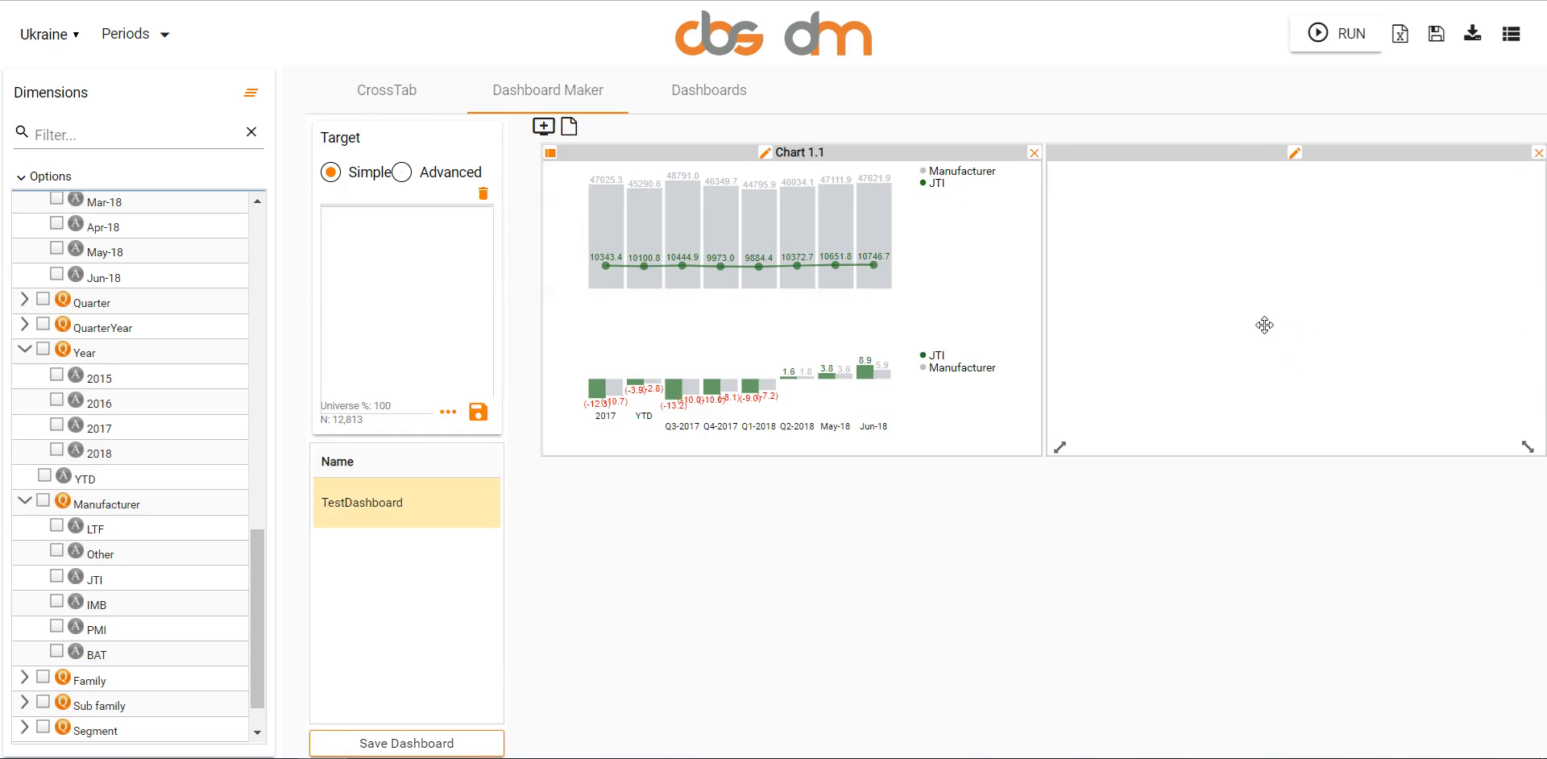
pyautogui.rightClick(1266, 350)
pyautogui.click(1301, 397)
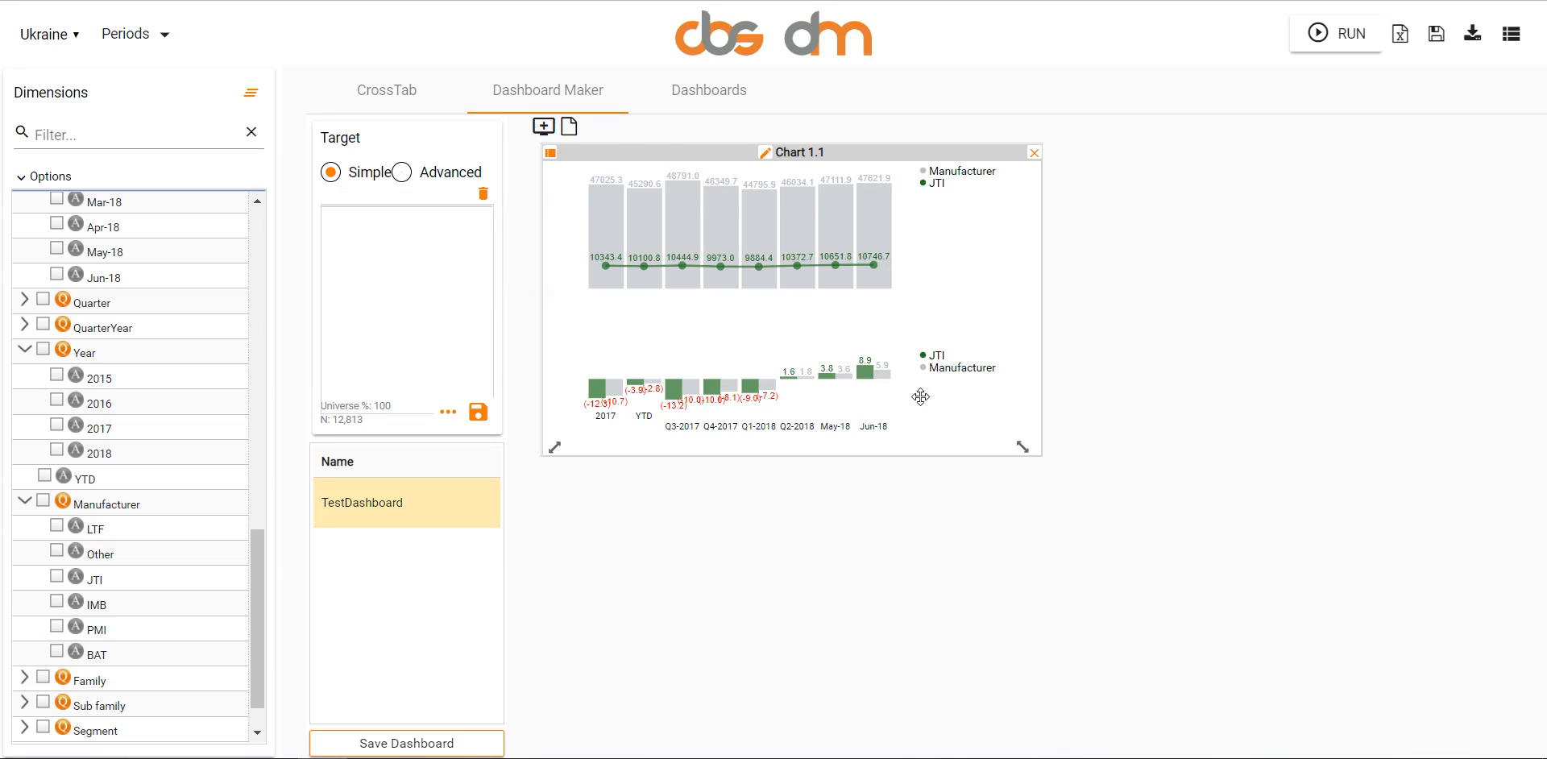
# - Add a new widget, place it beside Chart 1.1, and title it Chart 1.2
pyautogui.click(543, 125)
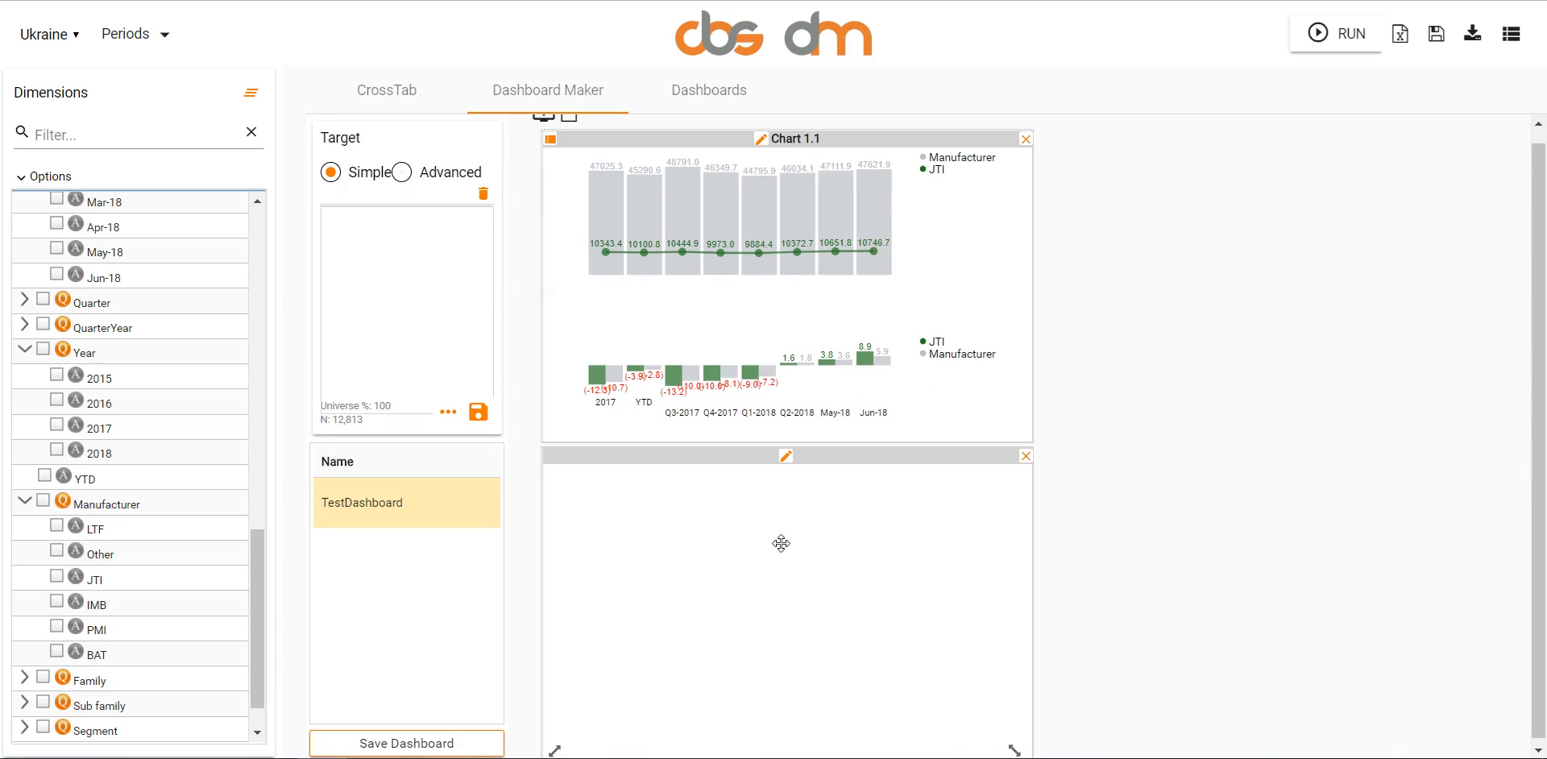
pyautogui.moveTo(781, 542); pyautogui.dragTo(1293, 168)
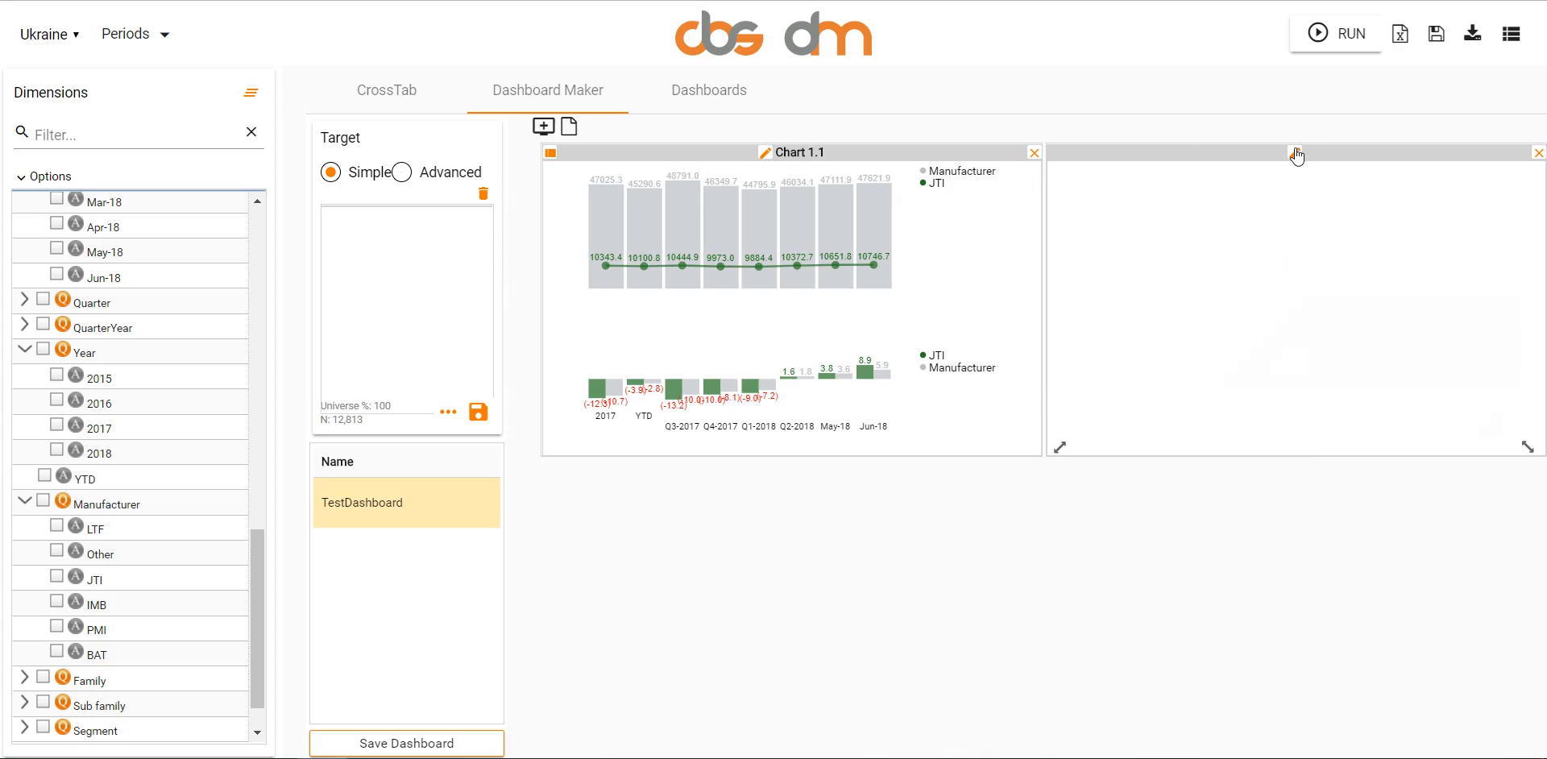
pyautogui.click(1296, 155)
pyautogui.write('Q')
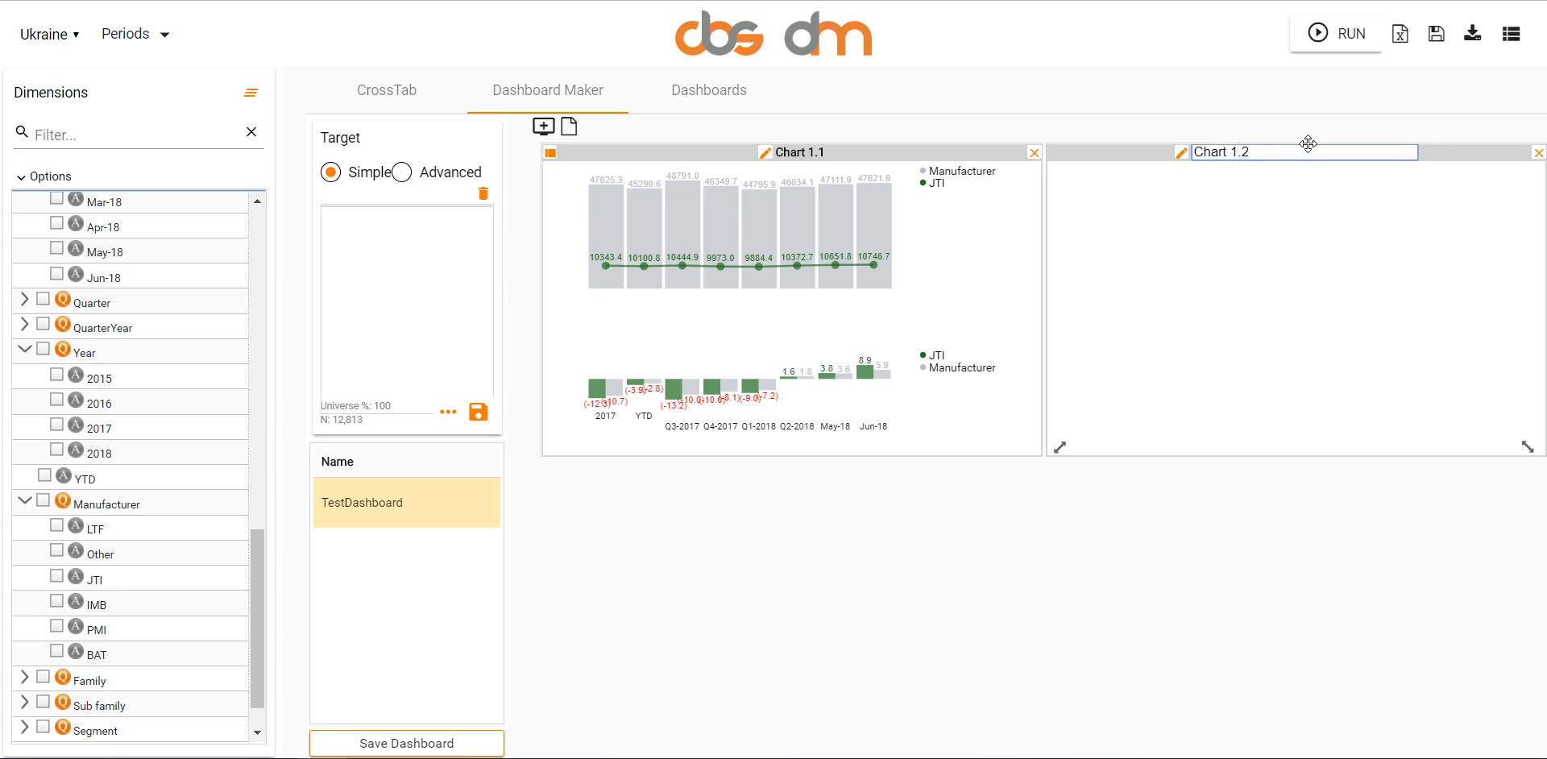
pyautogui.press('Return')
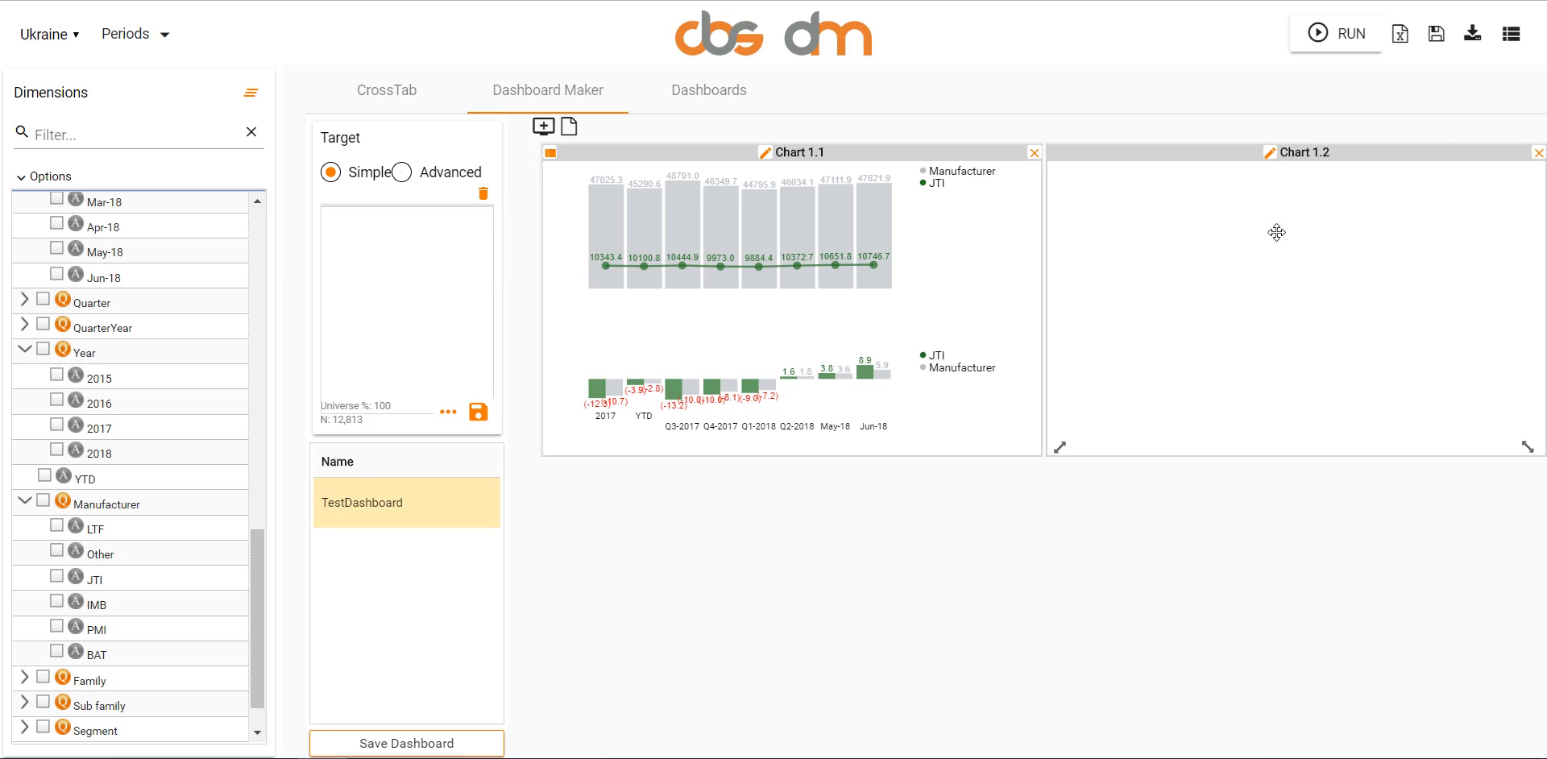
# - Open Chart 1.2 for customization and set its type to Chart from CSV
pyautogui.doubleClick(1245, 278)
pyautogui.click(529, 213)
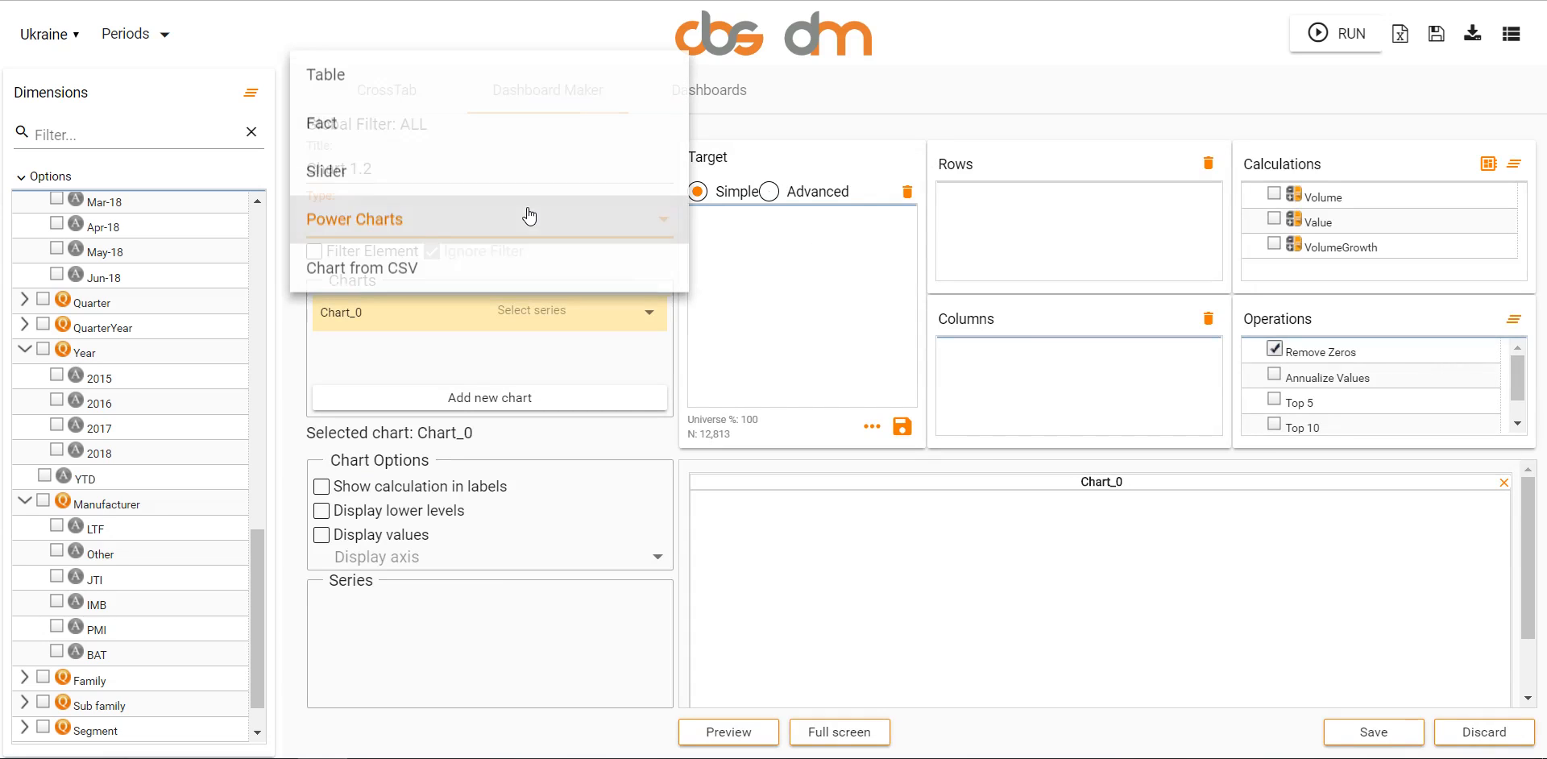
pyautogui.click(791, 274)
pyautogui.click(428, 157)
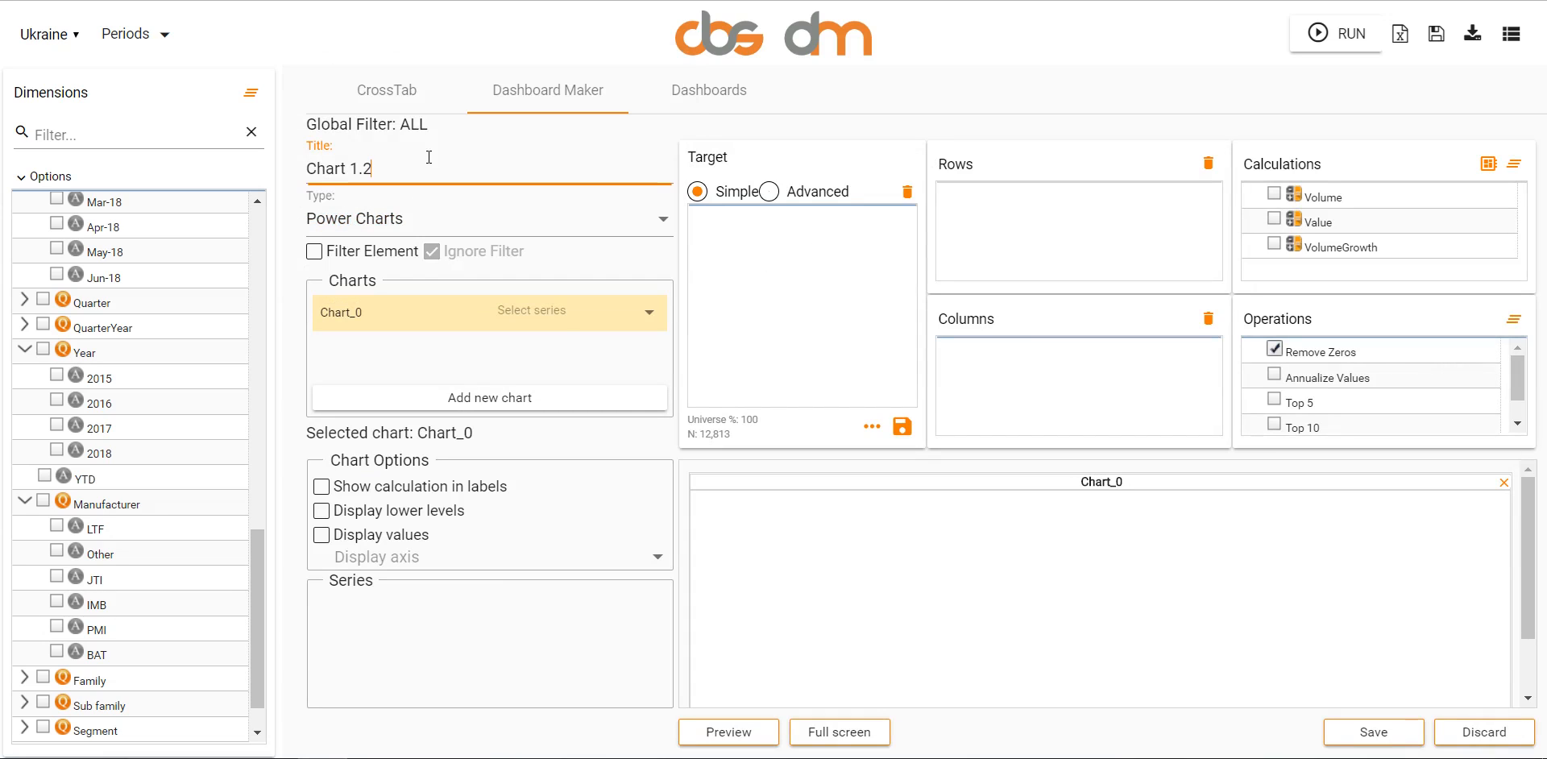
pyautogui.moveTo(456, 157); pyautogui.dragTo(226, 165)
pyautogui.click(477, 150)
pyautogui.click(573, 214)
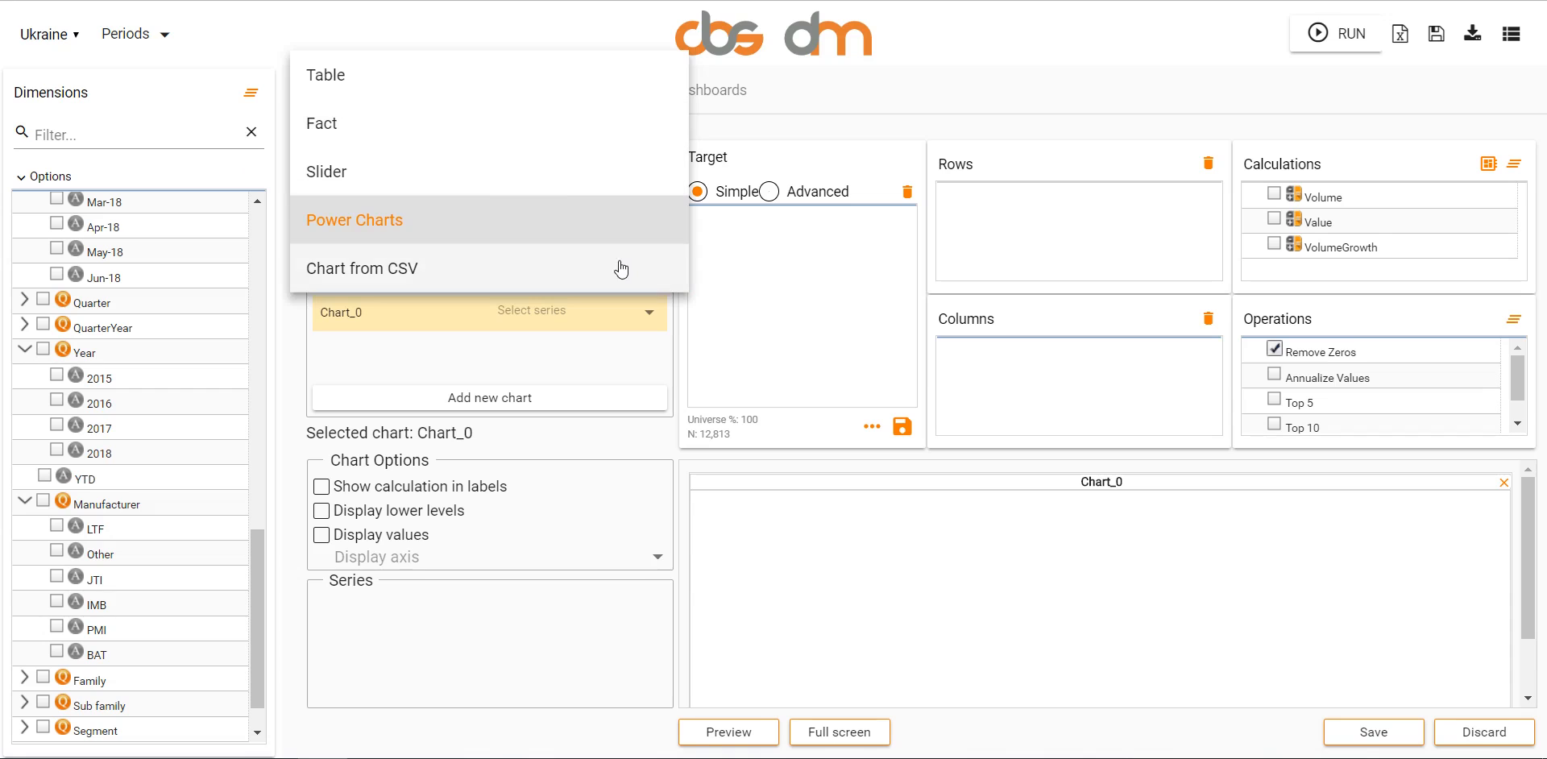
pyautogui.click(593, 215)
pyautogui.click(475, 208)
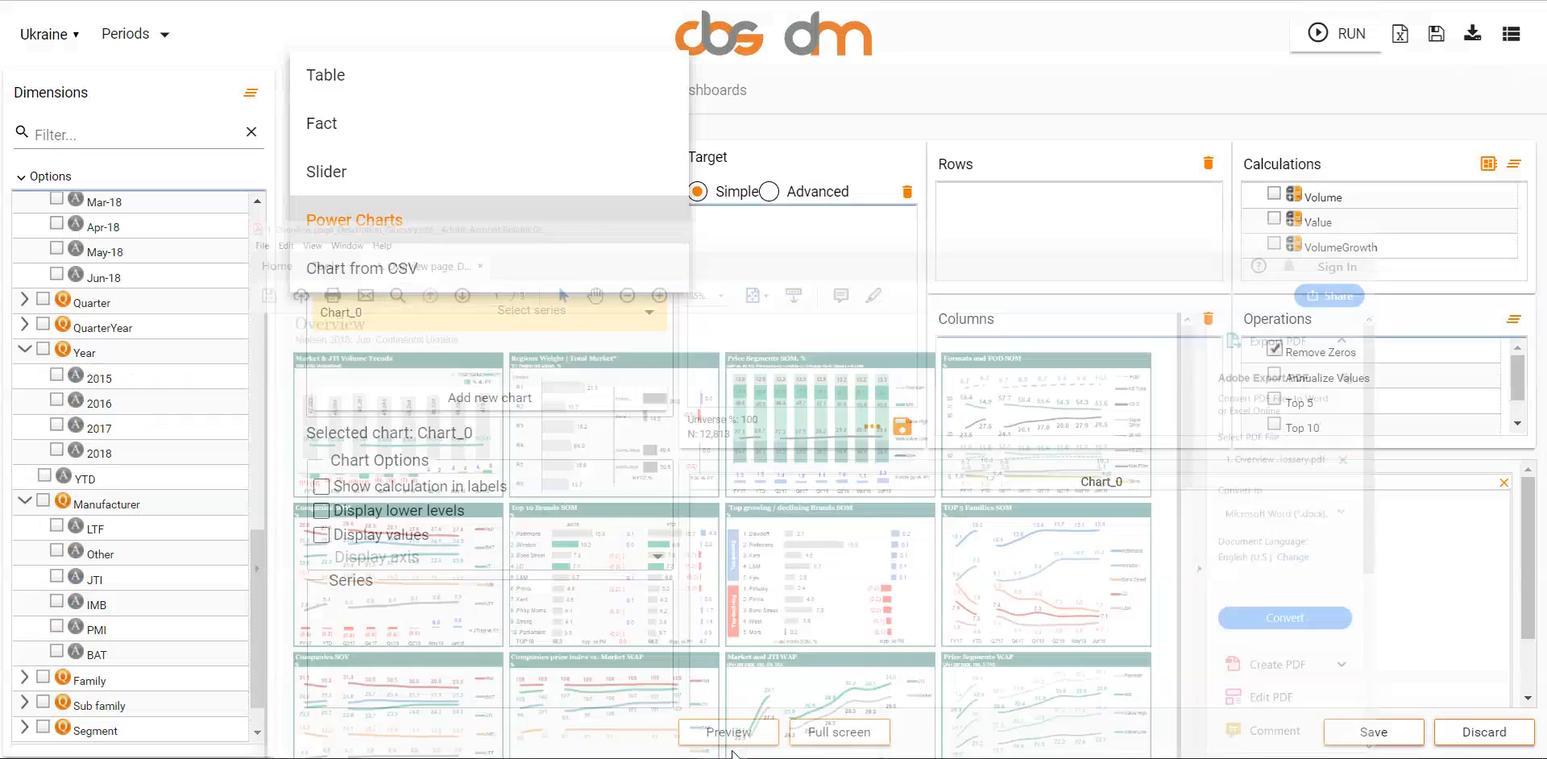
pyautogui.click(399, 266)
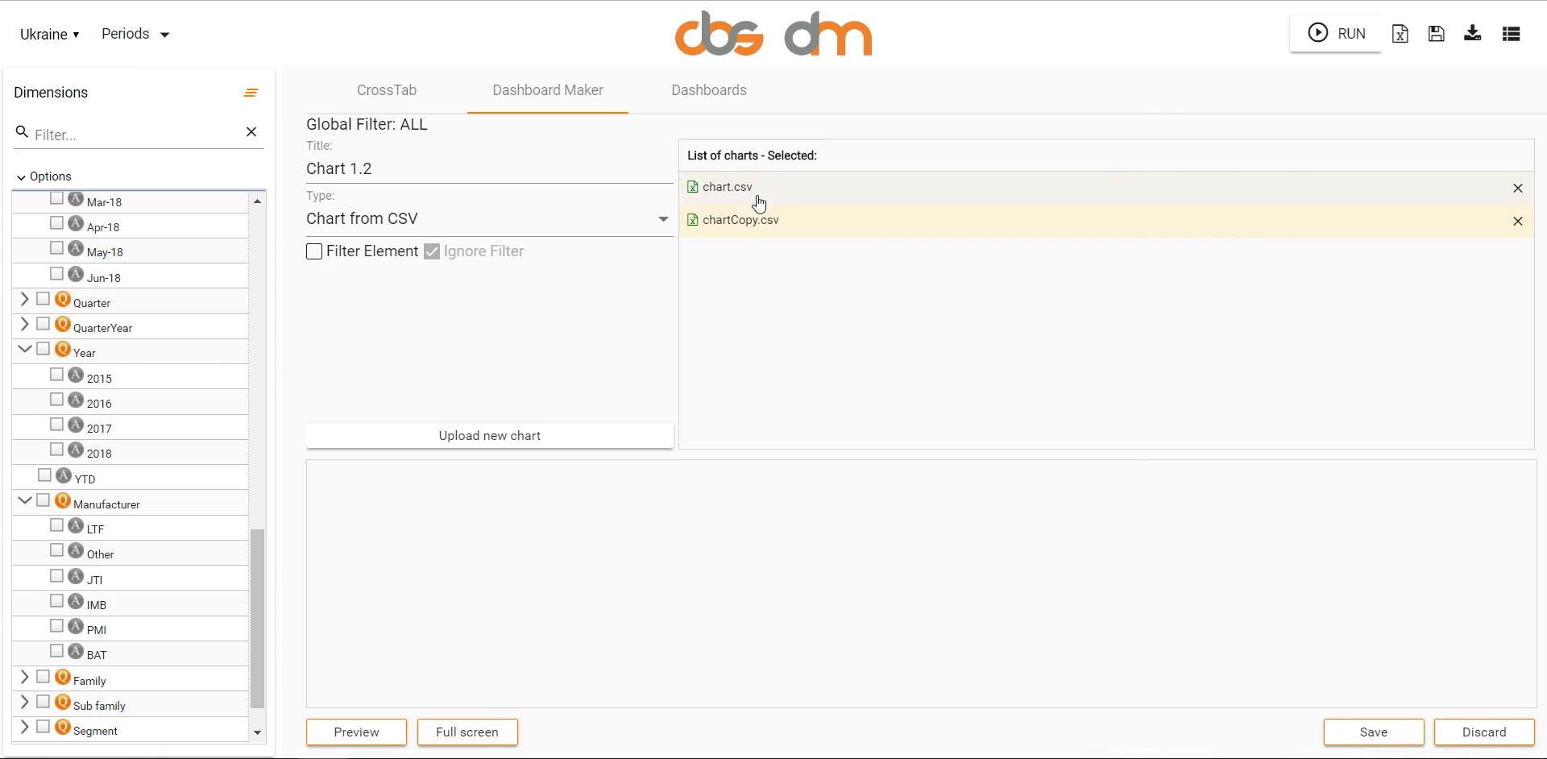
# - Select chart.csv as the source for Chart 1.2 and preview its charts
pyautogui.click(749, 220)
pyautogui.click(717, 187)
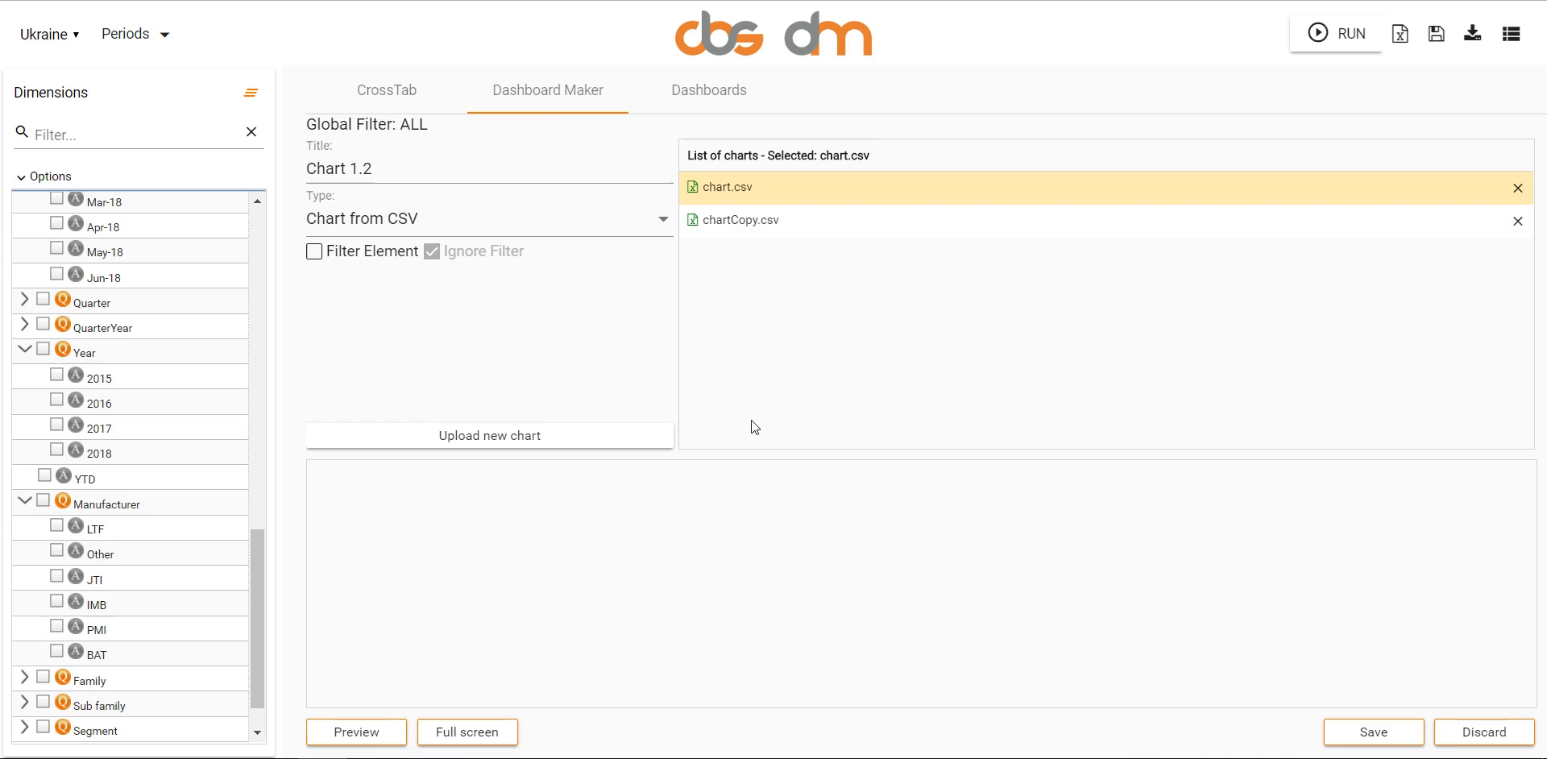
pyautogui.click(373, 721)
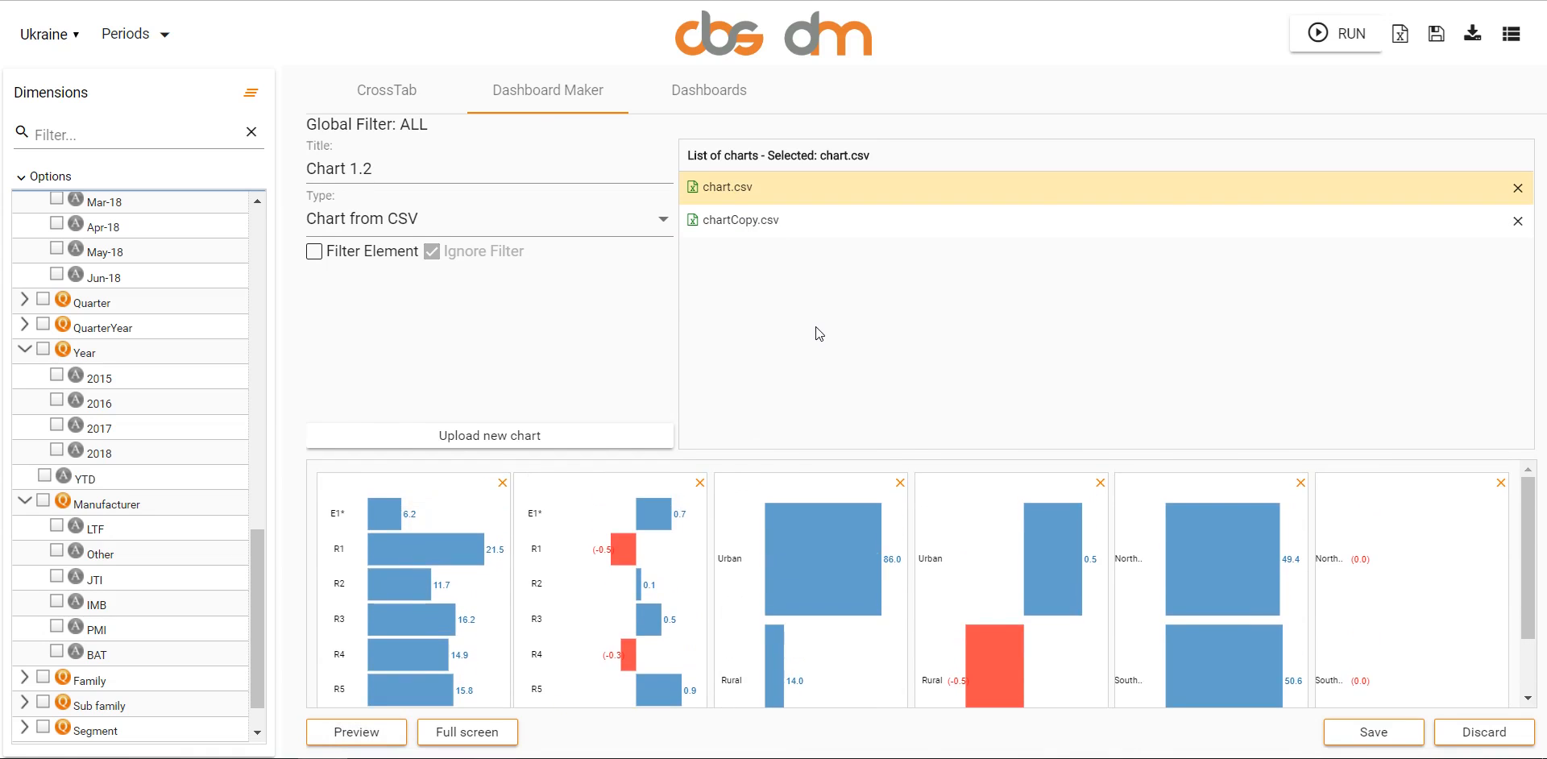
# - Select chartCopy.csv, try to upload the chart file from the desktop, and decline overriding the existing chart.csv
pyautogui.click(753, 226)
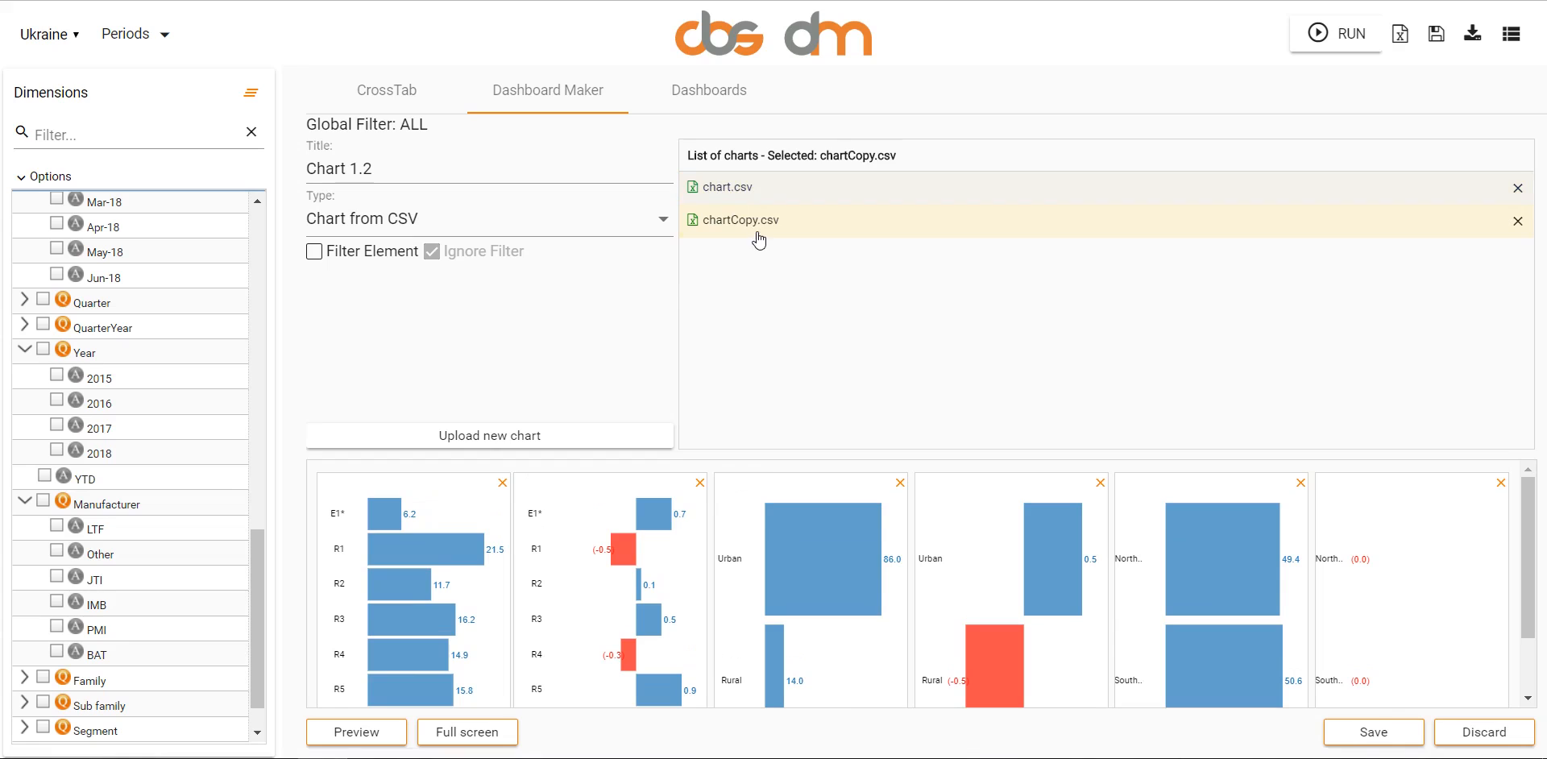
pyautogui.click(516, 435)
pyautogui.doubleClick(314, 36)
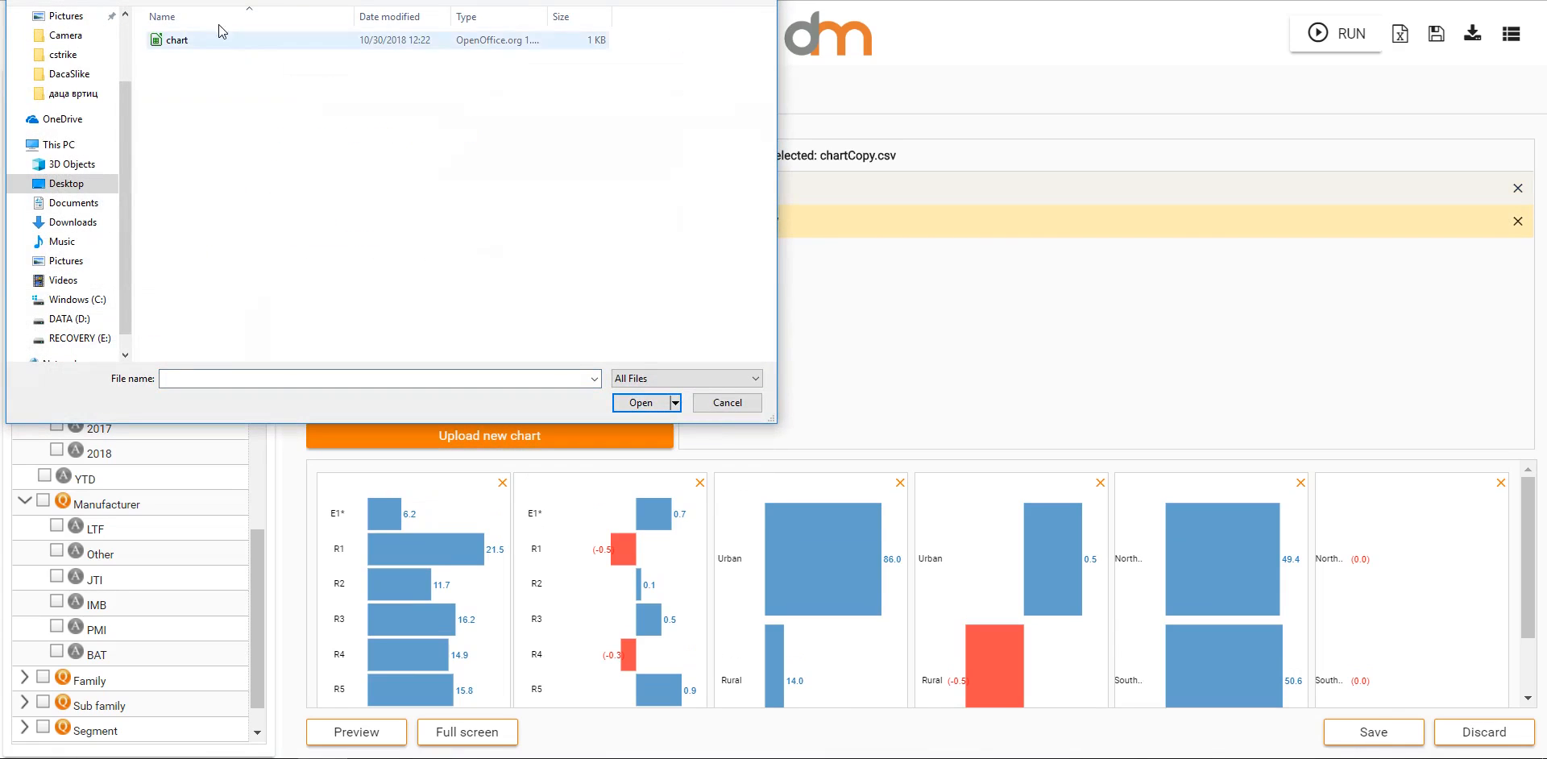
pyautogui.click(290, 40)
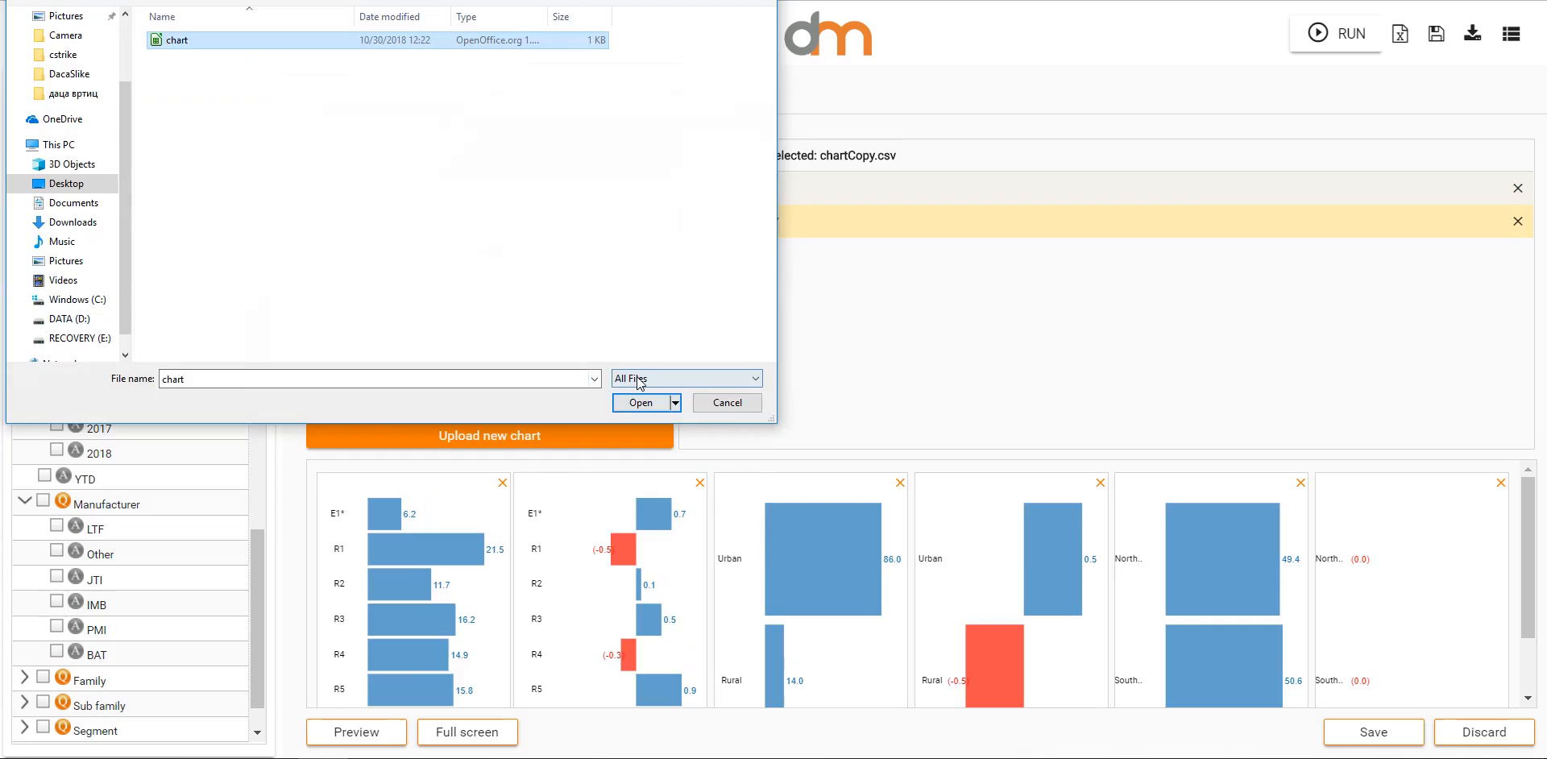
pyautogui.click(641, 402)
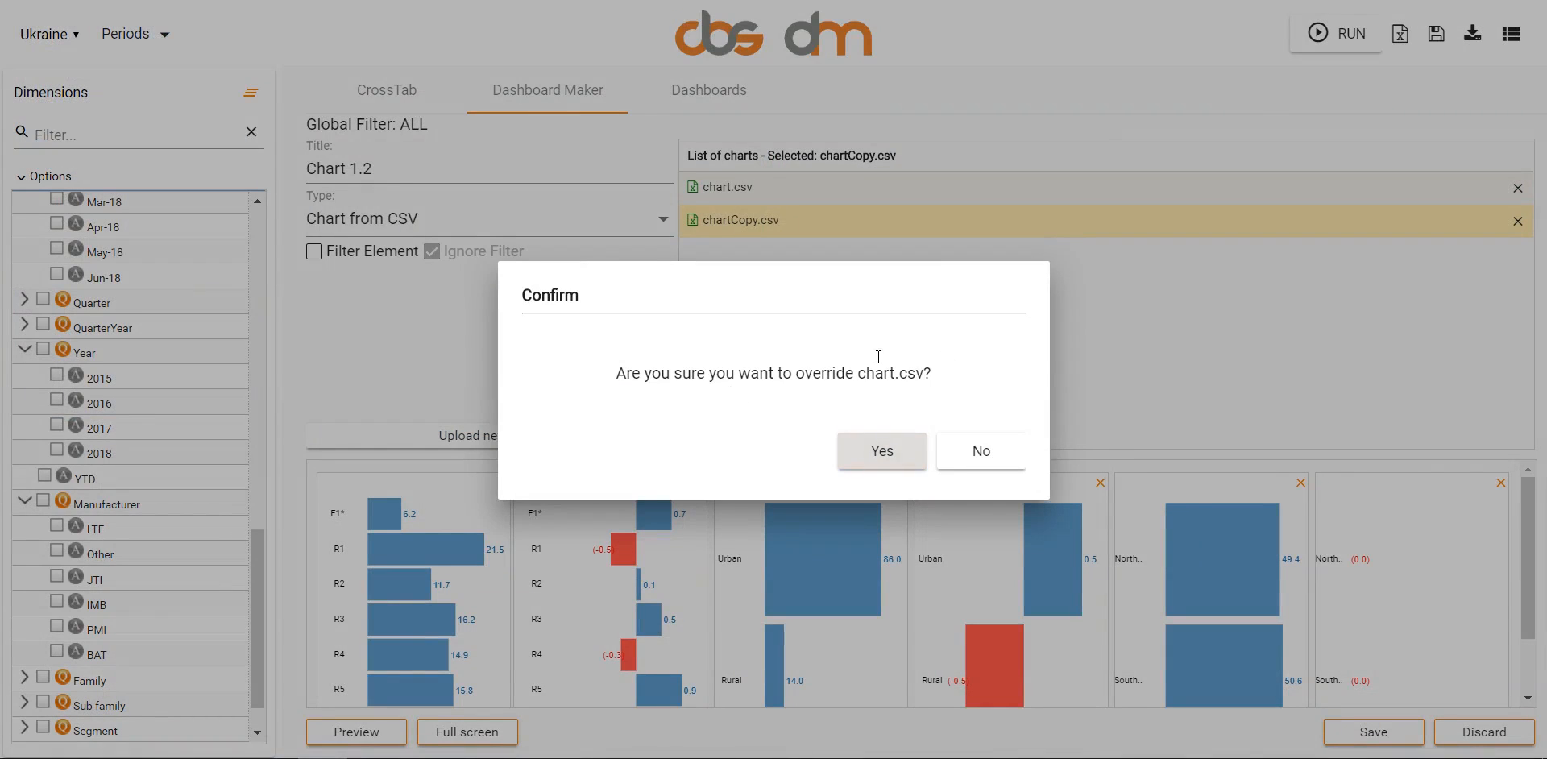
pyautogui.moveTo(954, 362); pyautogui.dragTo(661, 193)
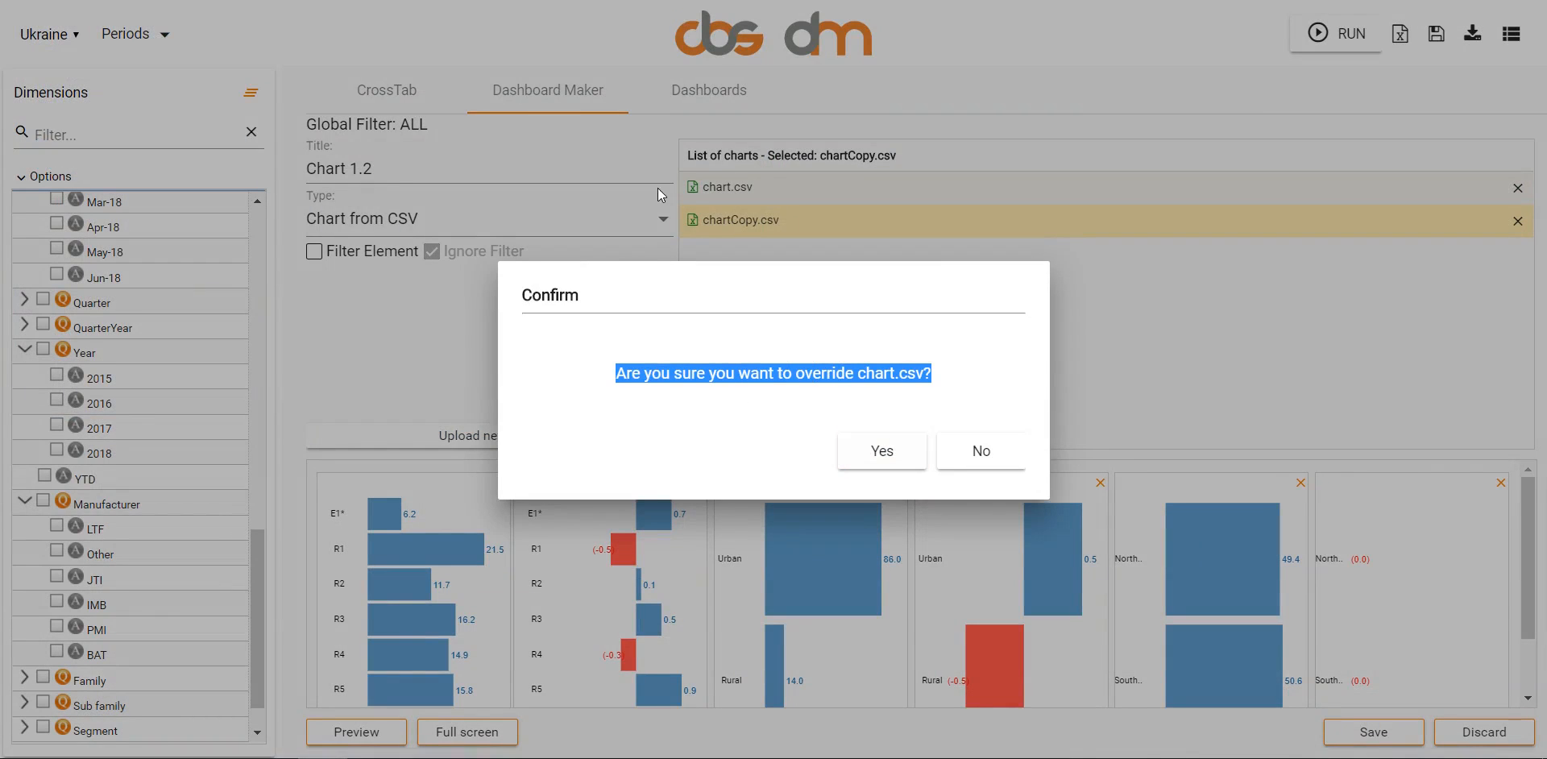
pyautogui.click(960, 353)
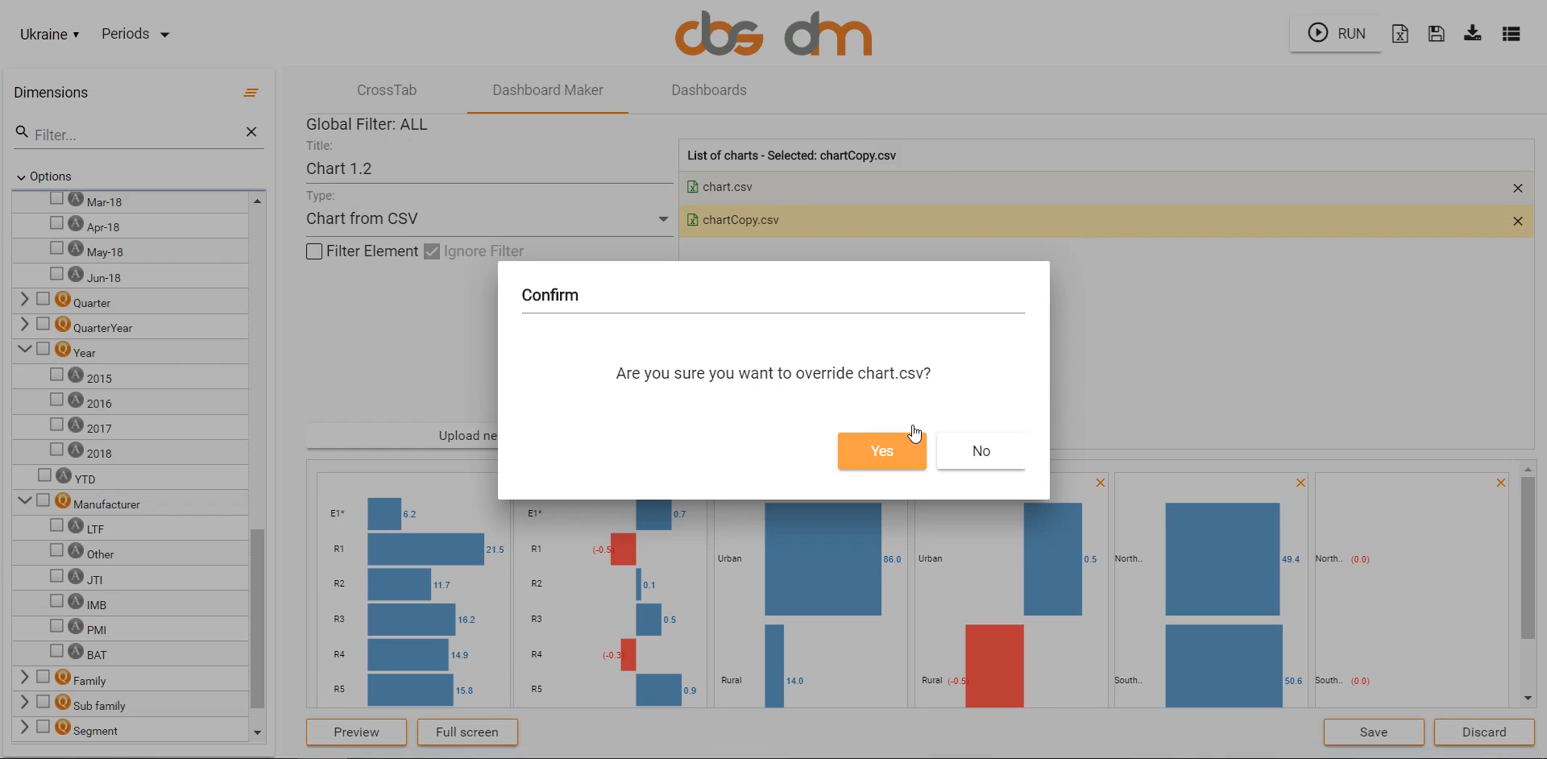
pyautogui.click(983, 448)
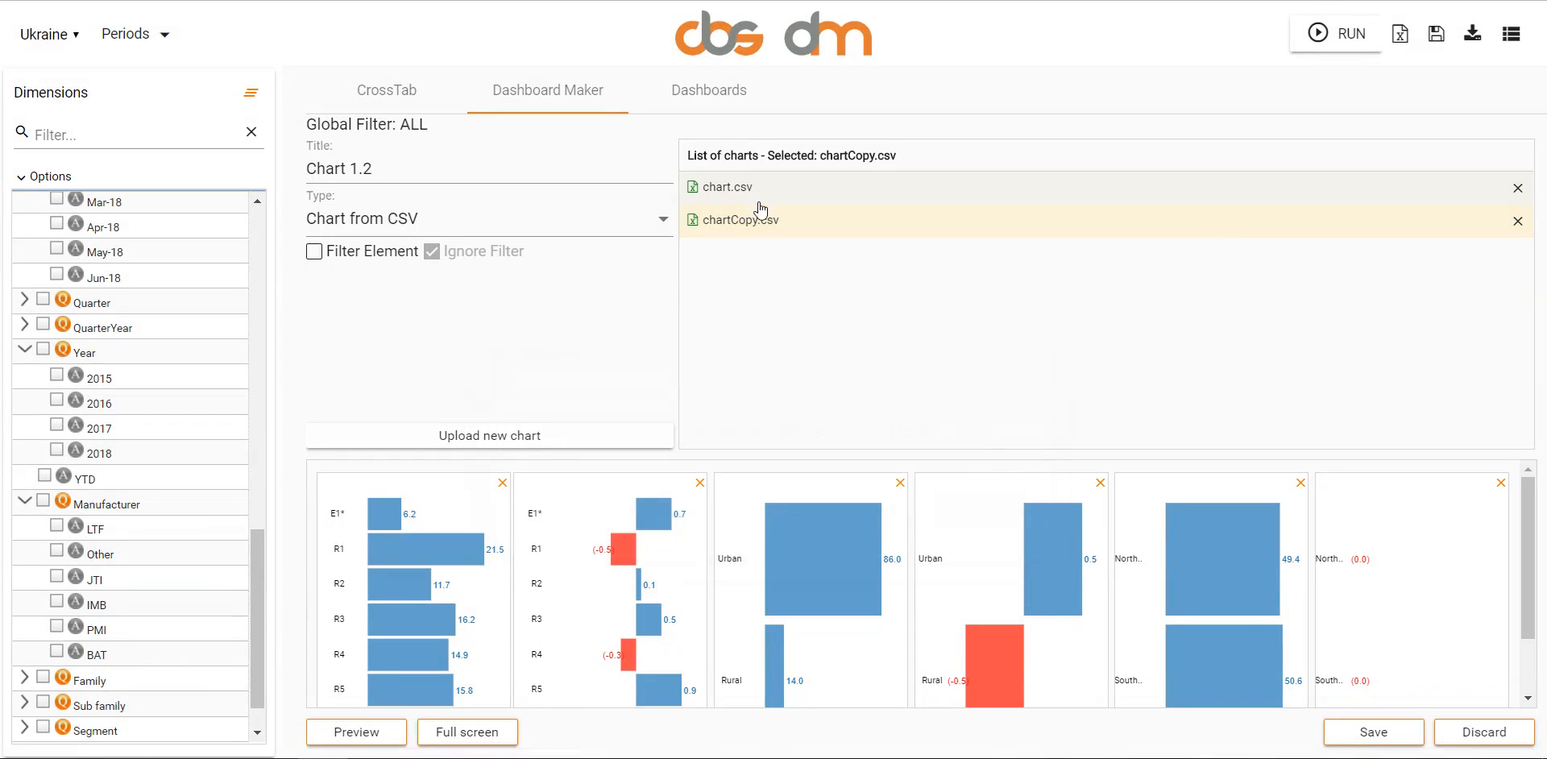
# - Delete chart.csv from the list of charts and confirm the deletion
pyautogui.click(1518, 188)
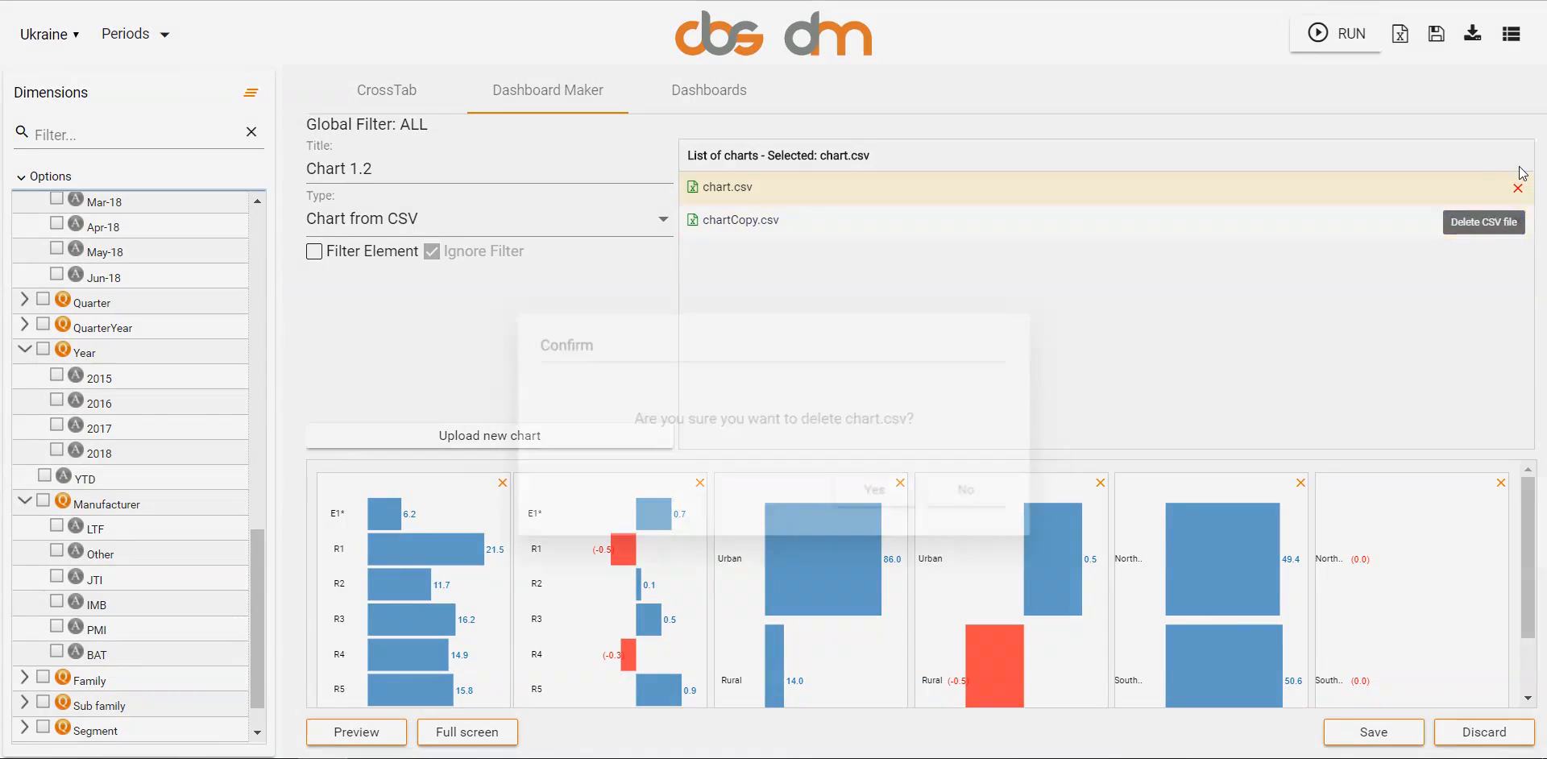
pyautogui.click(881, 448)
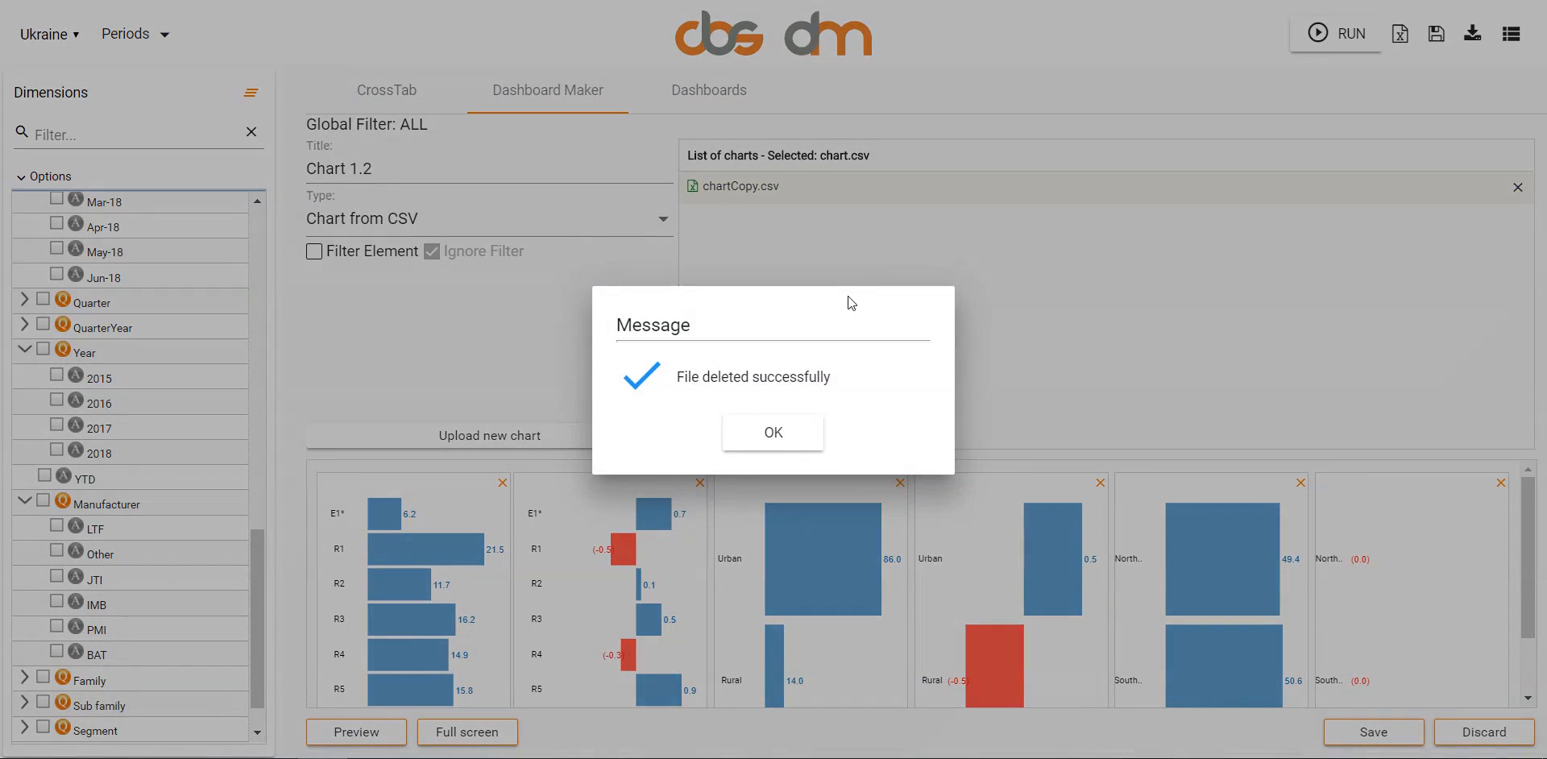
pyautogui.press('Return')
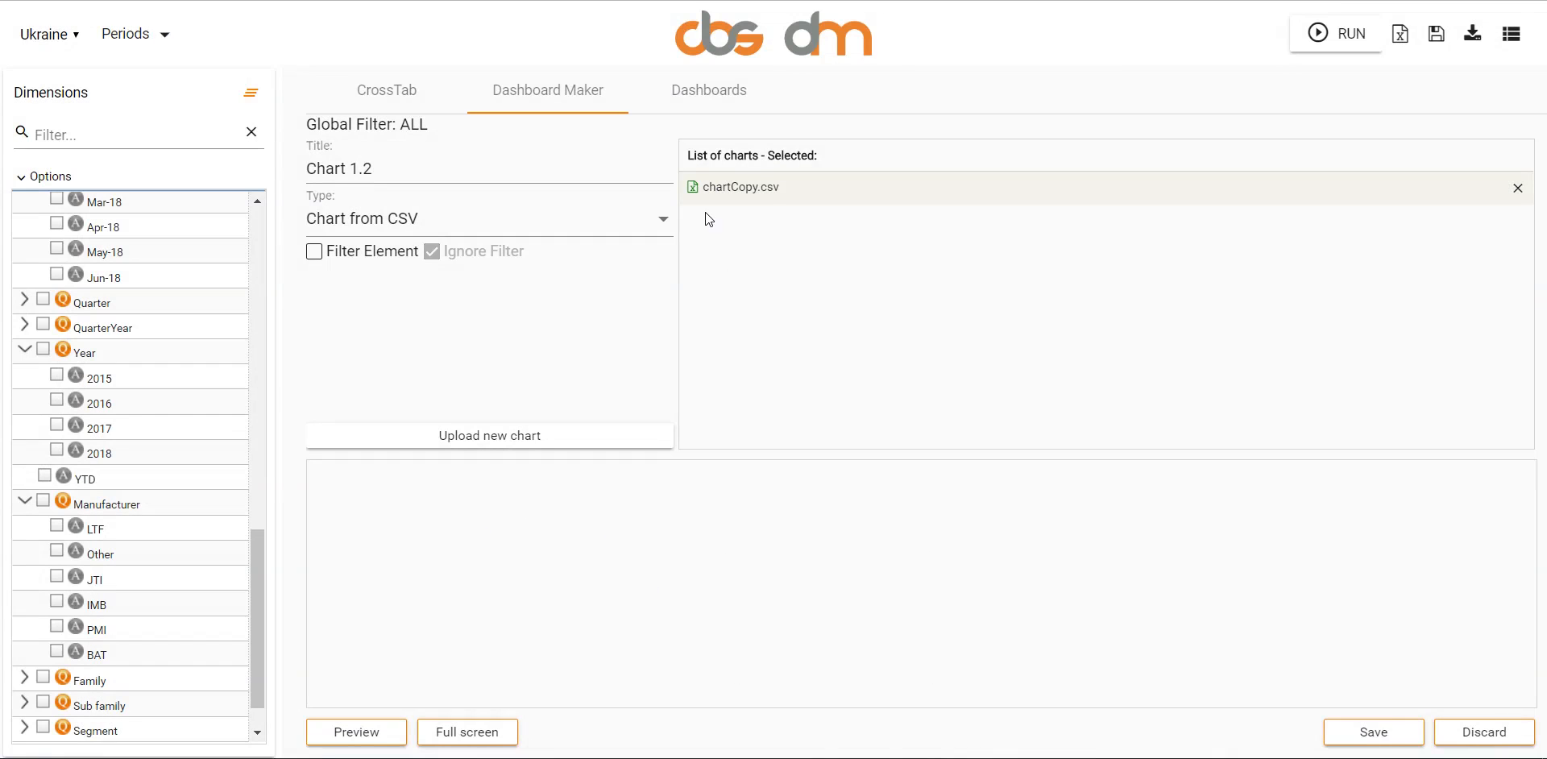
# - Upload the chart file from the desktop as a new CSV chart
pyautogui.click(521, 429)
pyautogui.click(177, 42)
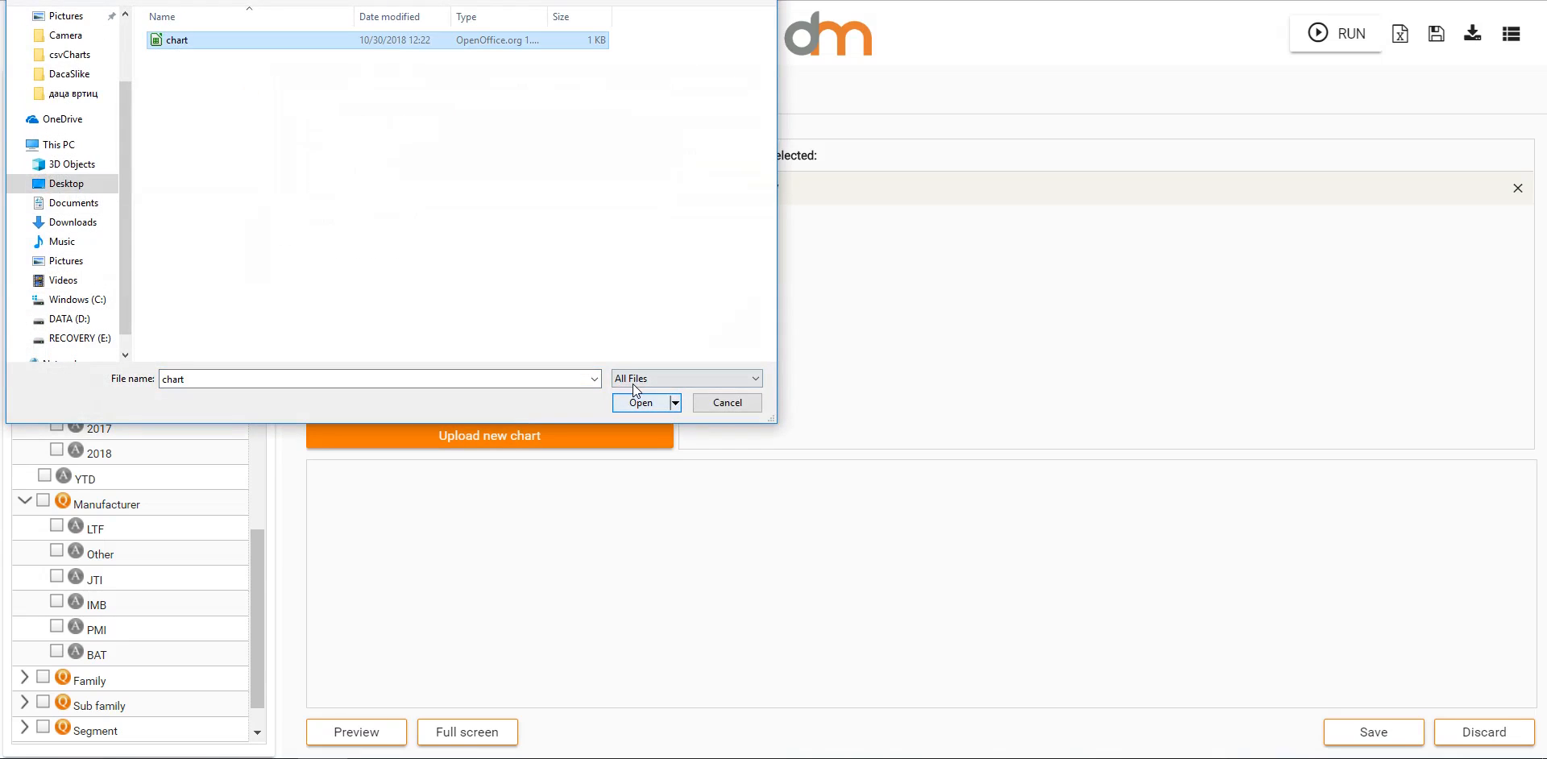
pyautogui.click(638, 401)
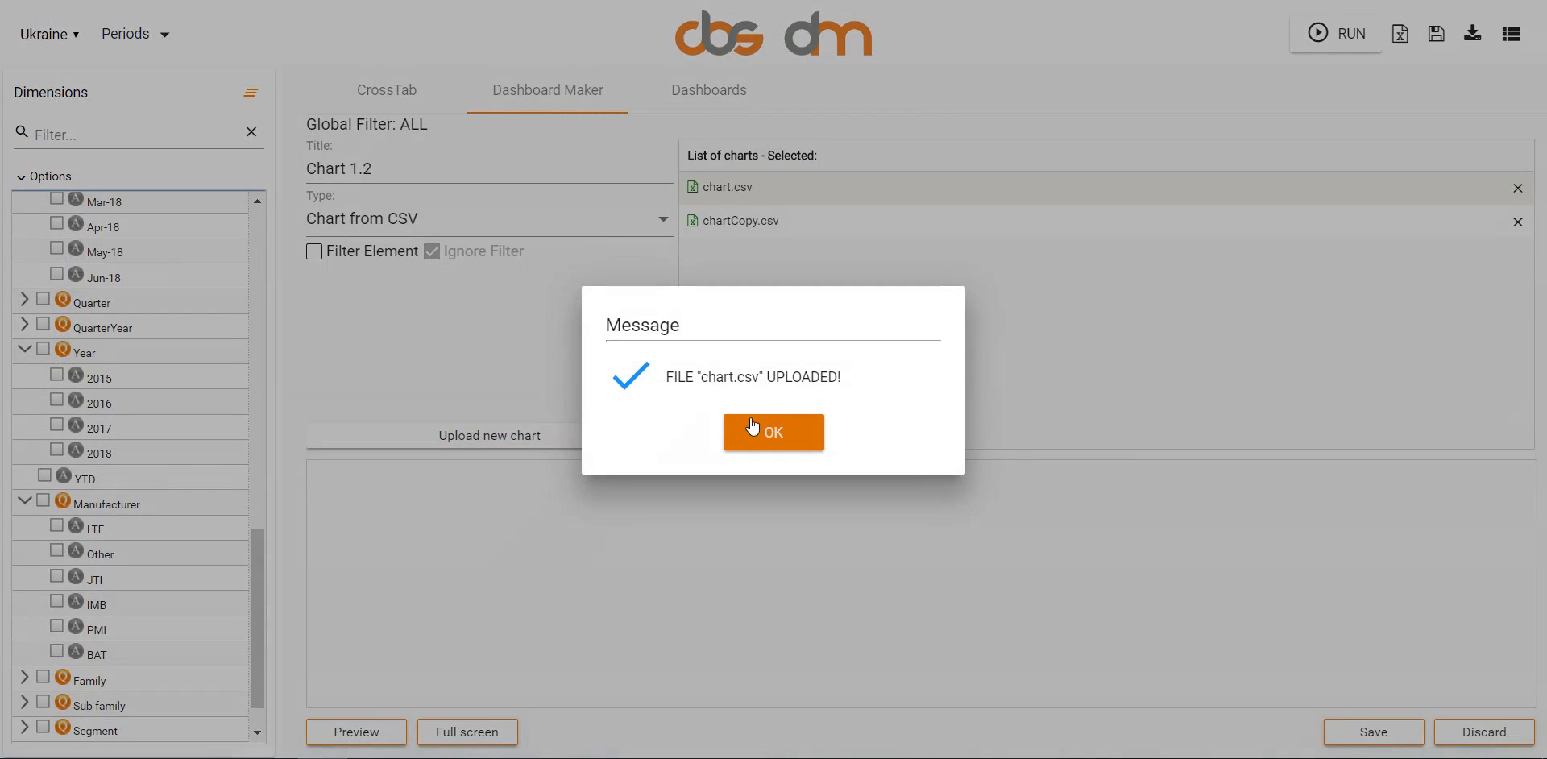
pyautogui.click(752, 429)
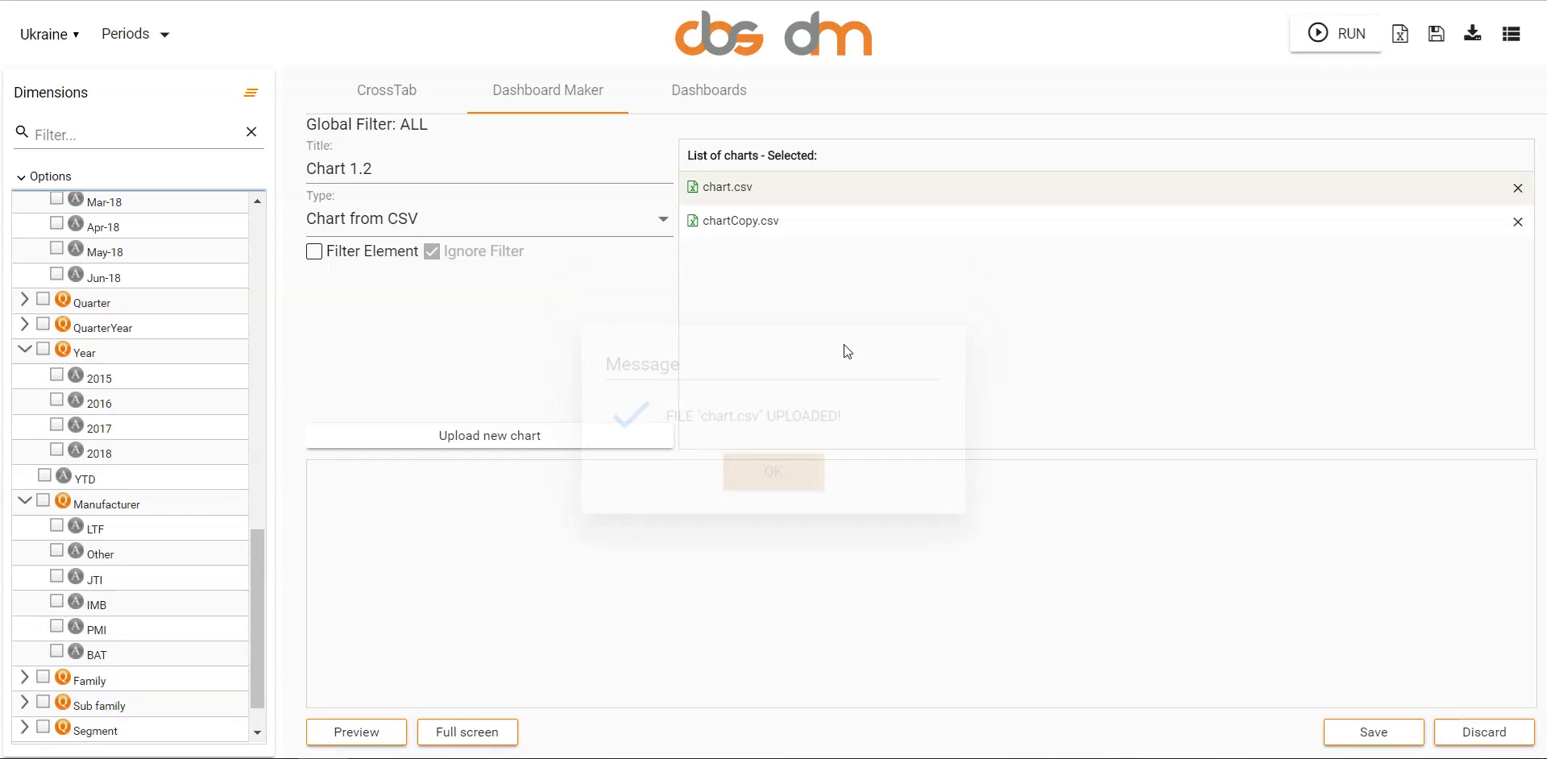
# - Select the uploaded chart.csv, preview its charts, and show the preview in full screen
pyautogui.click(736, 181)
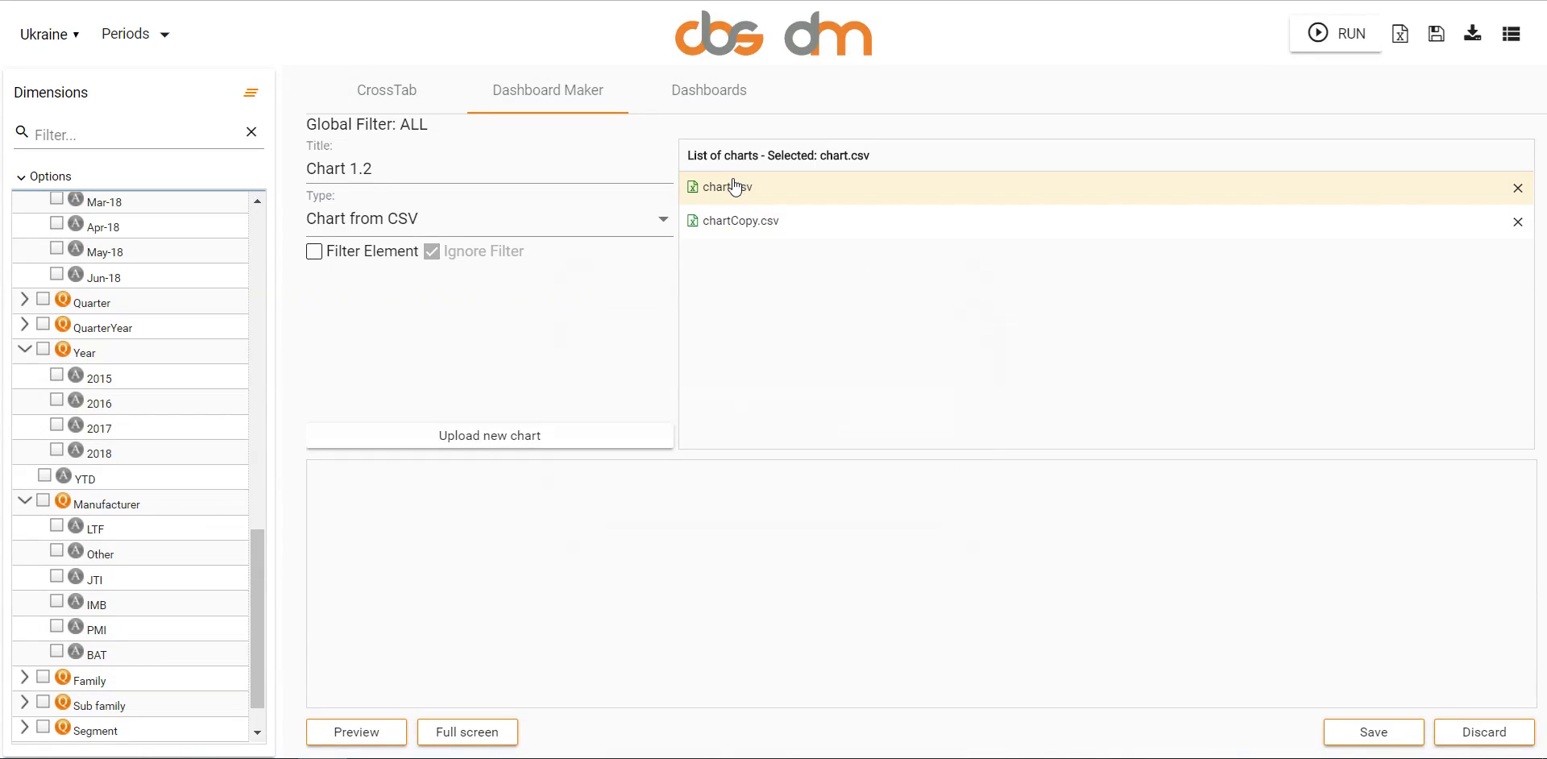
pyautogui.click(350, 721)
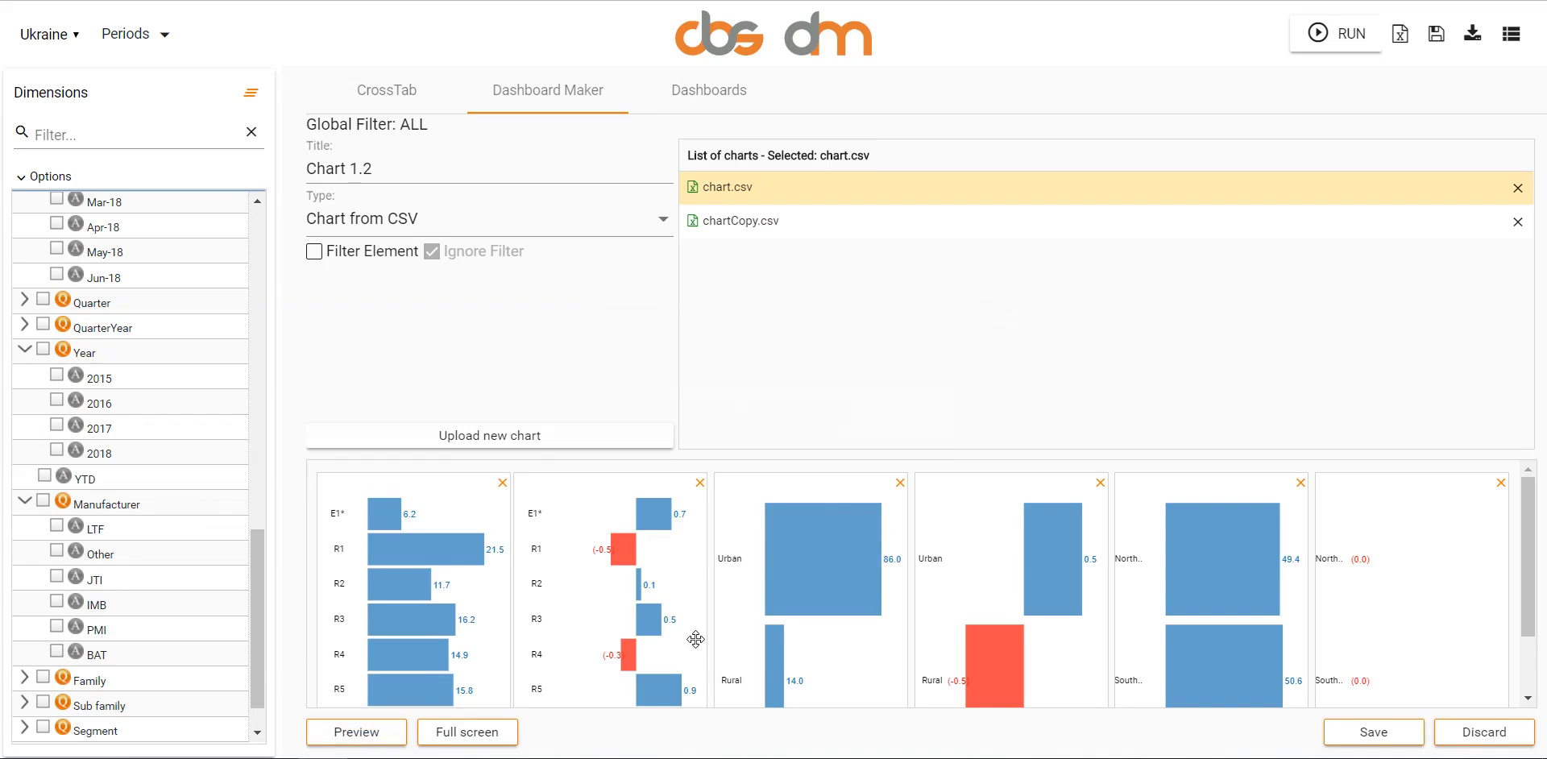
pyautogui.scroll(-1, 870, 556)
pyautogui.scroll(1, 872, 551)
pyautogui.click(484, 714)
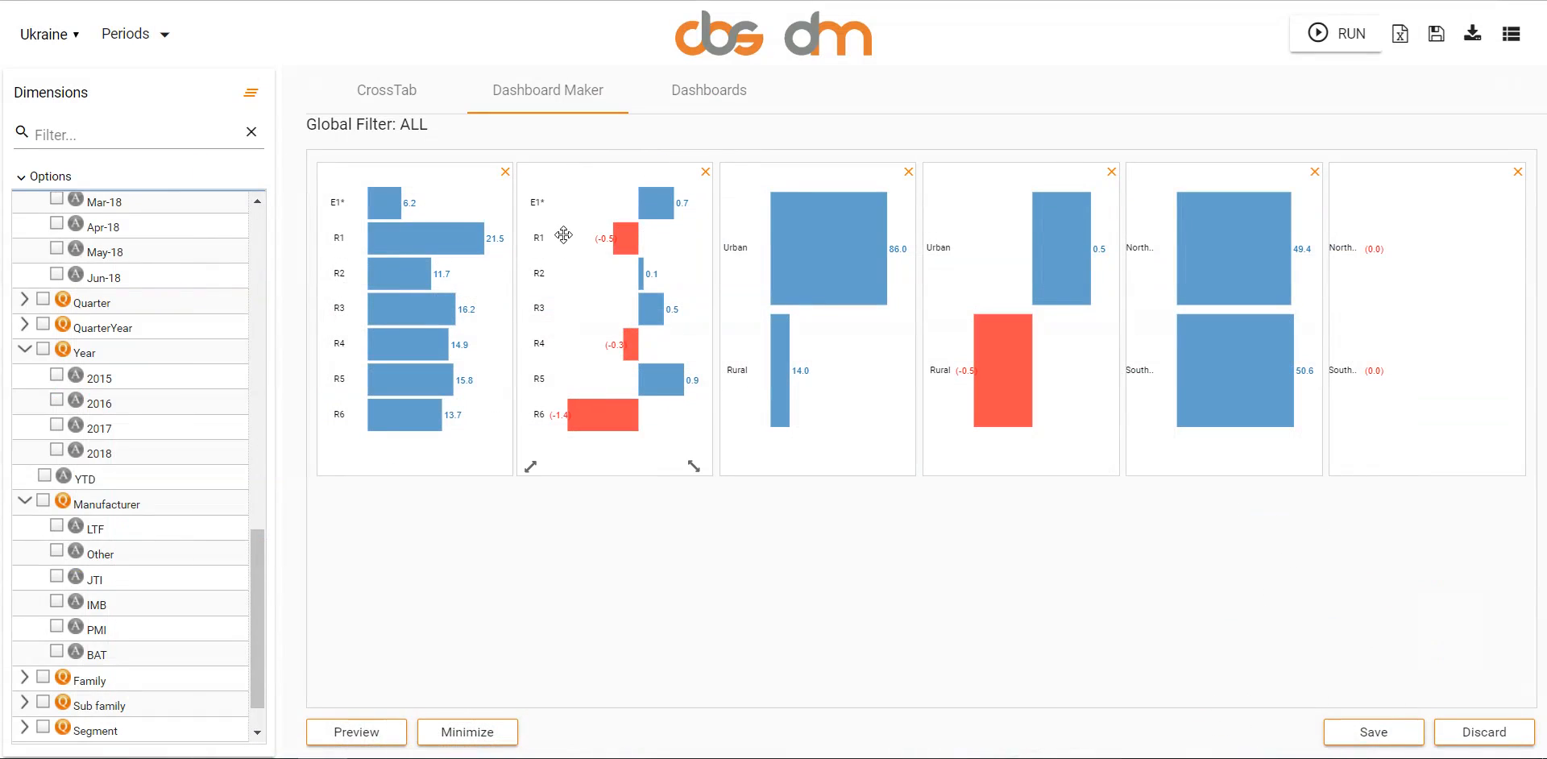
# - Remove the second E1*–R6 chart, and shorten both Urban/Rural charts and the first North/South chart
pyautogui.click(704, 165)
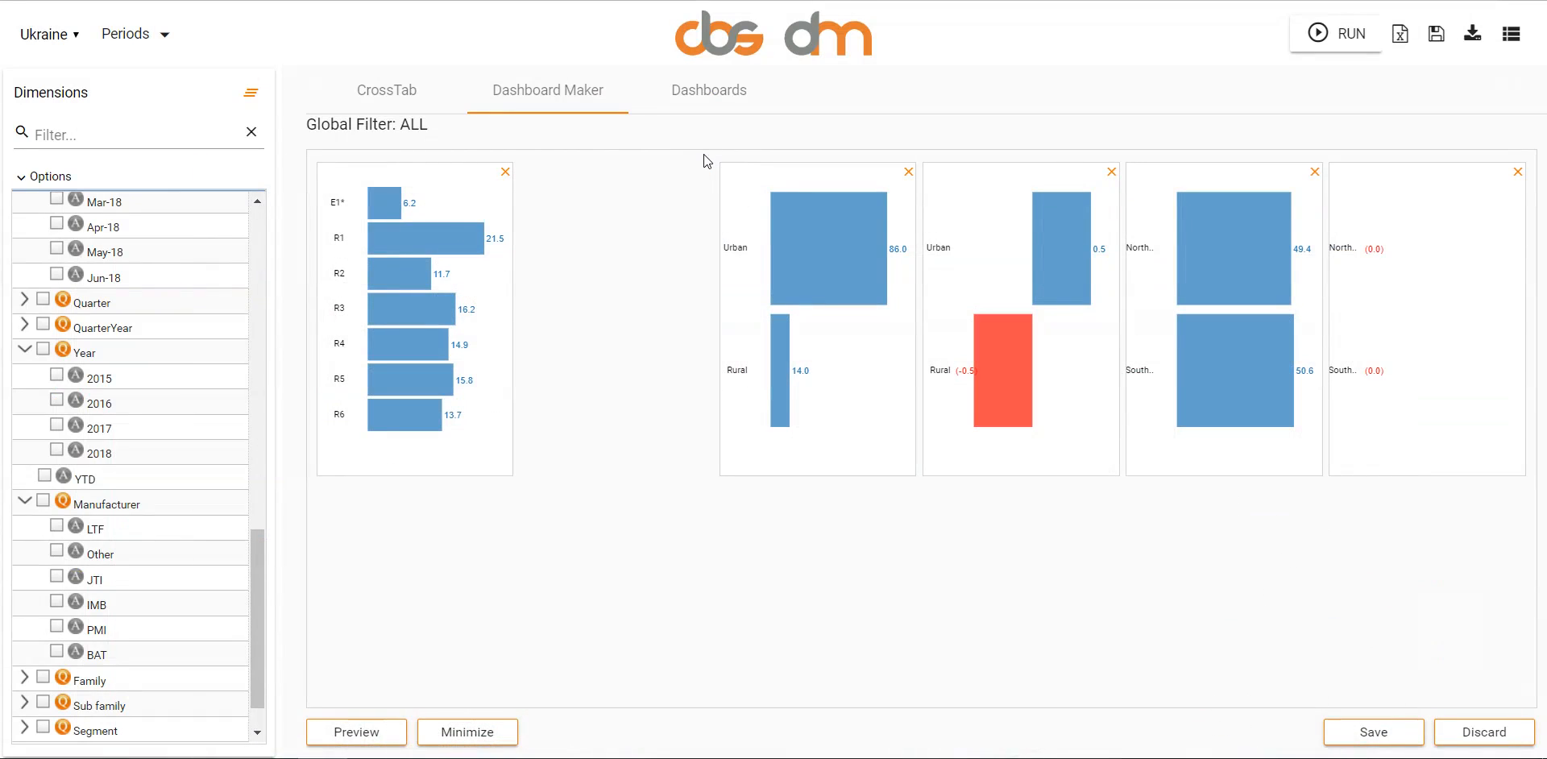
pyautogui.moveTo(899, 452); pyautogui.dragTo(896, 339)
pyautogui.moveTo(1100, 451); pyautogui.dragTo(1090, 304)
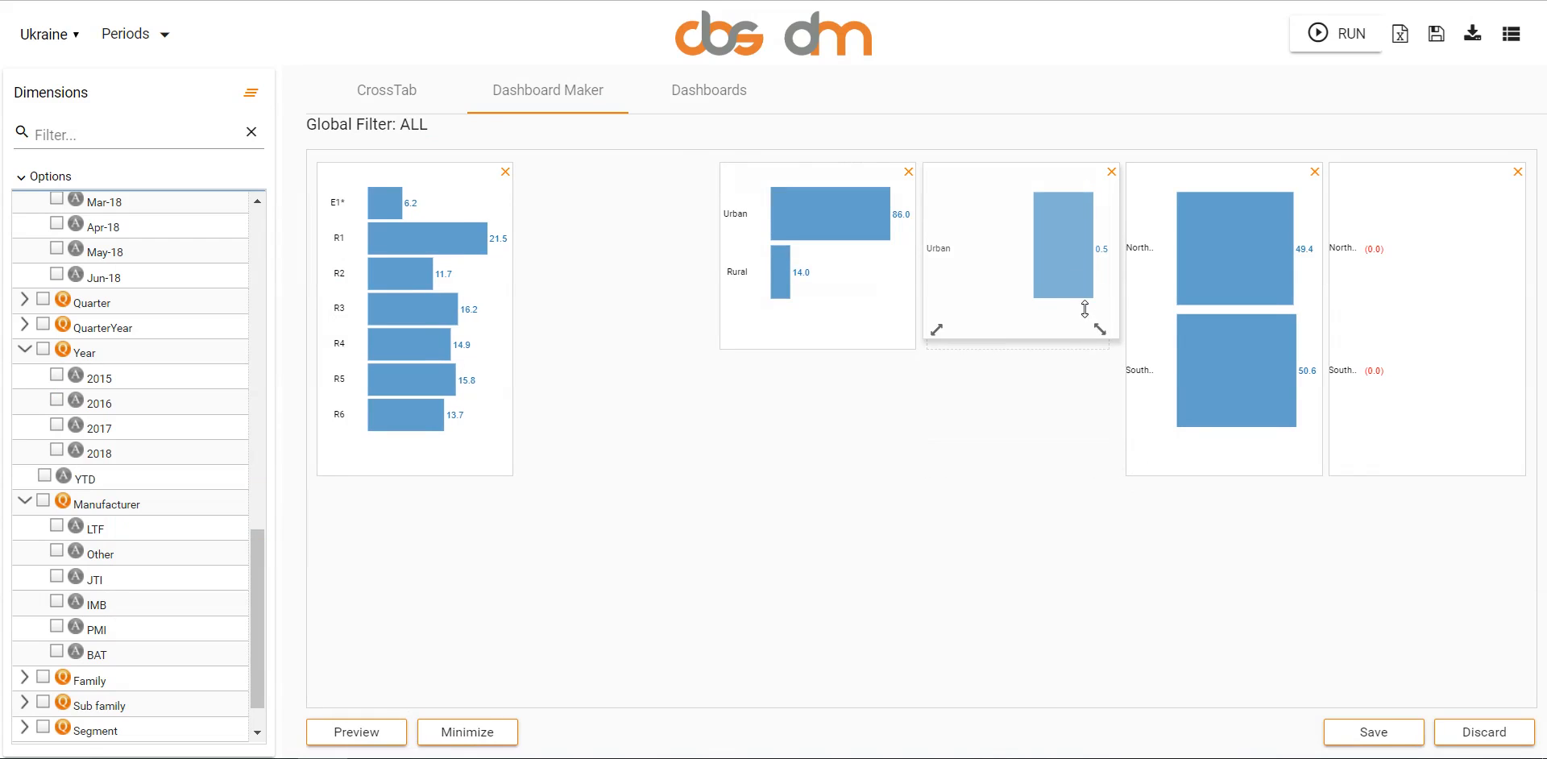
pyautogui.moveTo(1284, 447); pyautogui.dragTo(1281, 318)
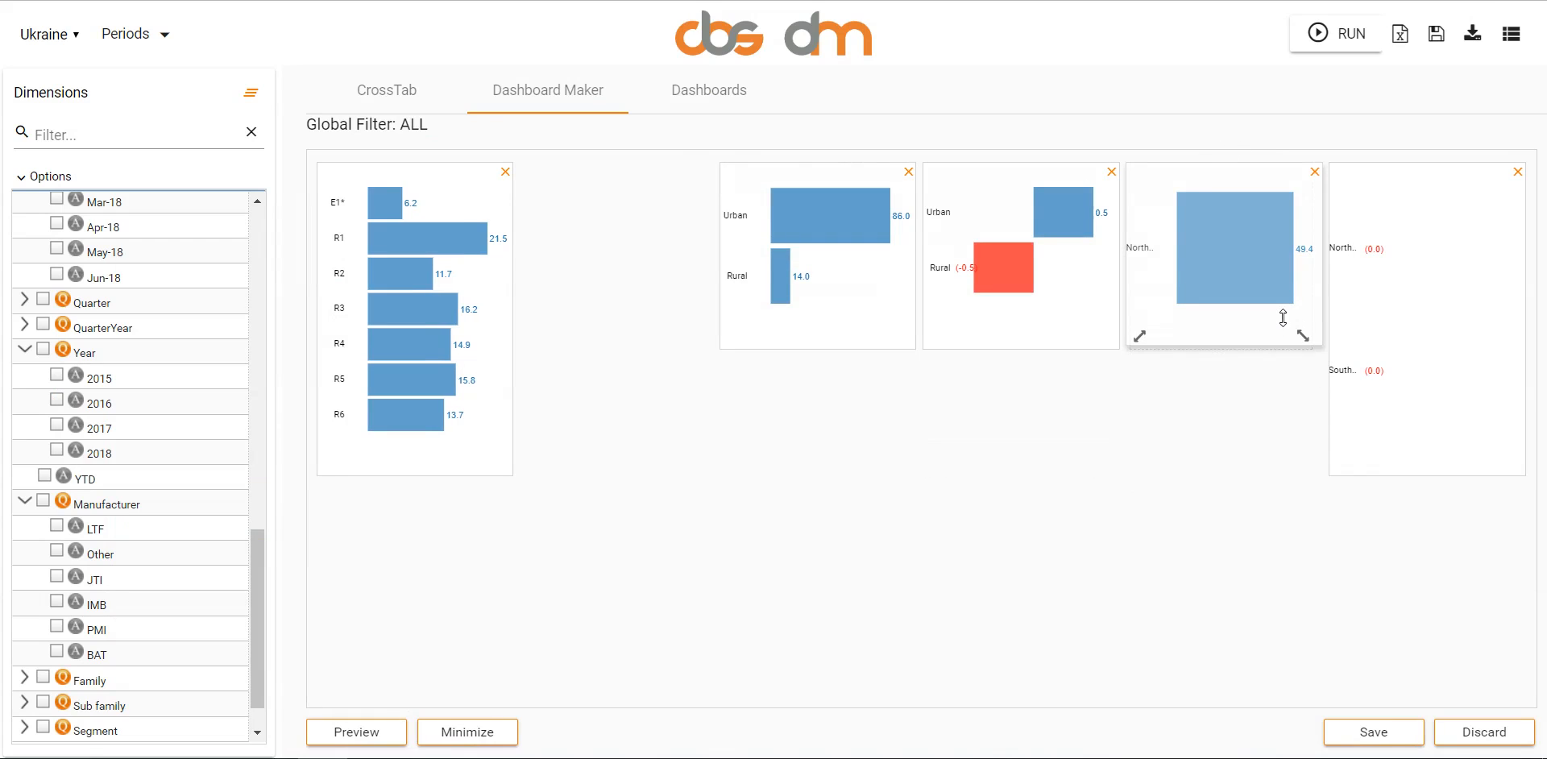
# - Widen the E1*–R6 chart across the freed space, and arrange the Urban/Rural charts beside it with the first North/South chart below them
pyautogui.moveTo(1215, 166); pyautogui.dragTo(835, 360)
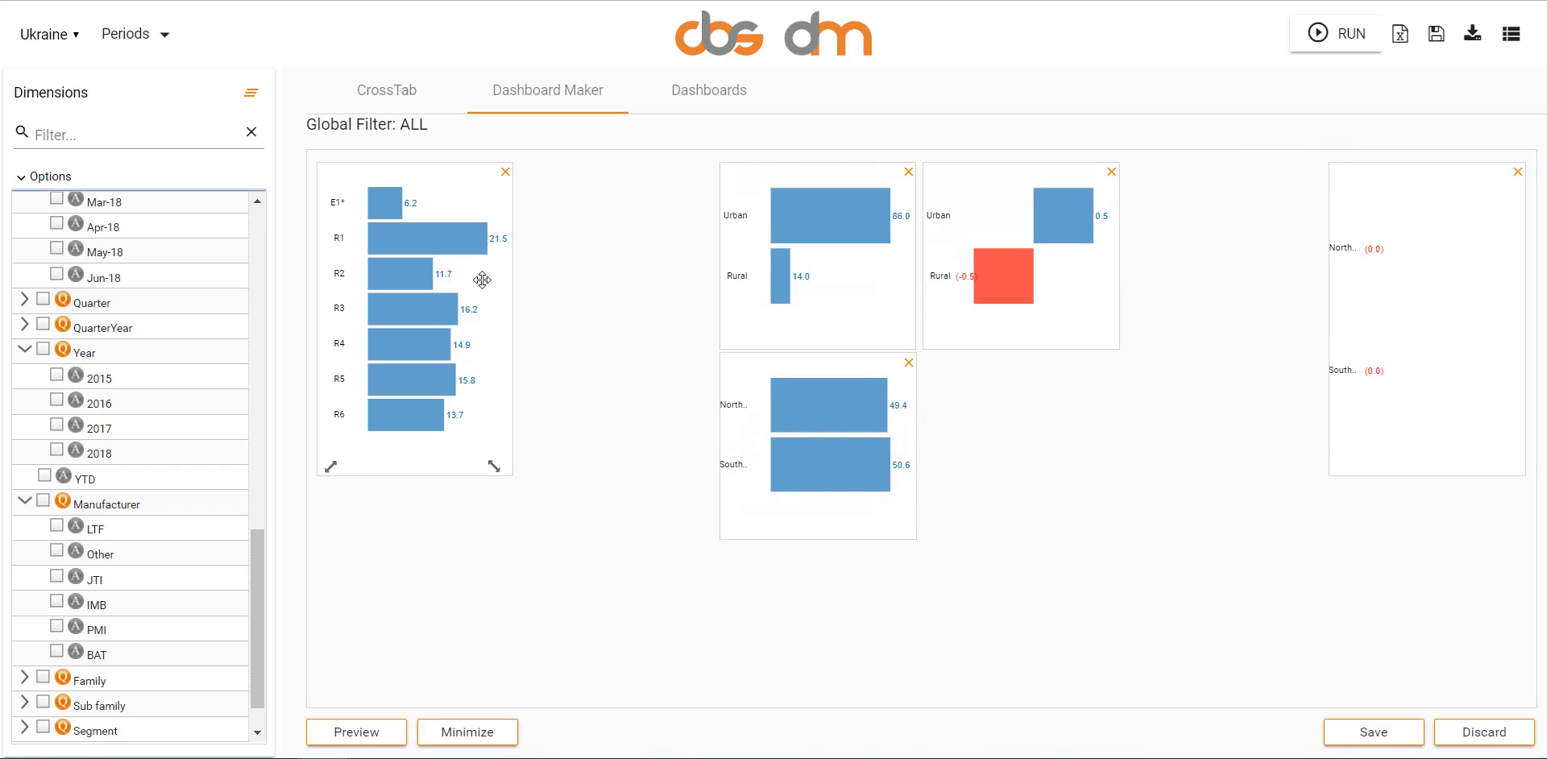
pyautogui.moveTo(496, 439); pyautogui.dragTo(834, 419)
pyautogui.moveTo(1104, 183); pyautogui.dragTo(1302, 183)
pyautogui.moveTo(902, 501); pyautogui.dragTo(1108, 183)
pyautogui.moveTo(905, 534); pyautogui.dragTo(1079, 427)
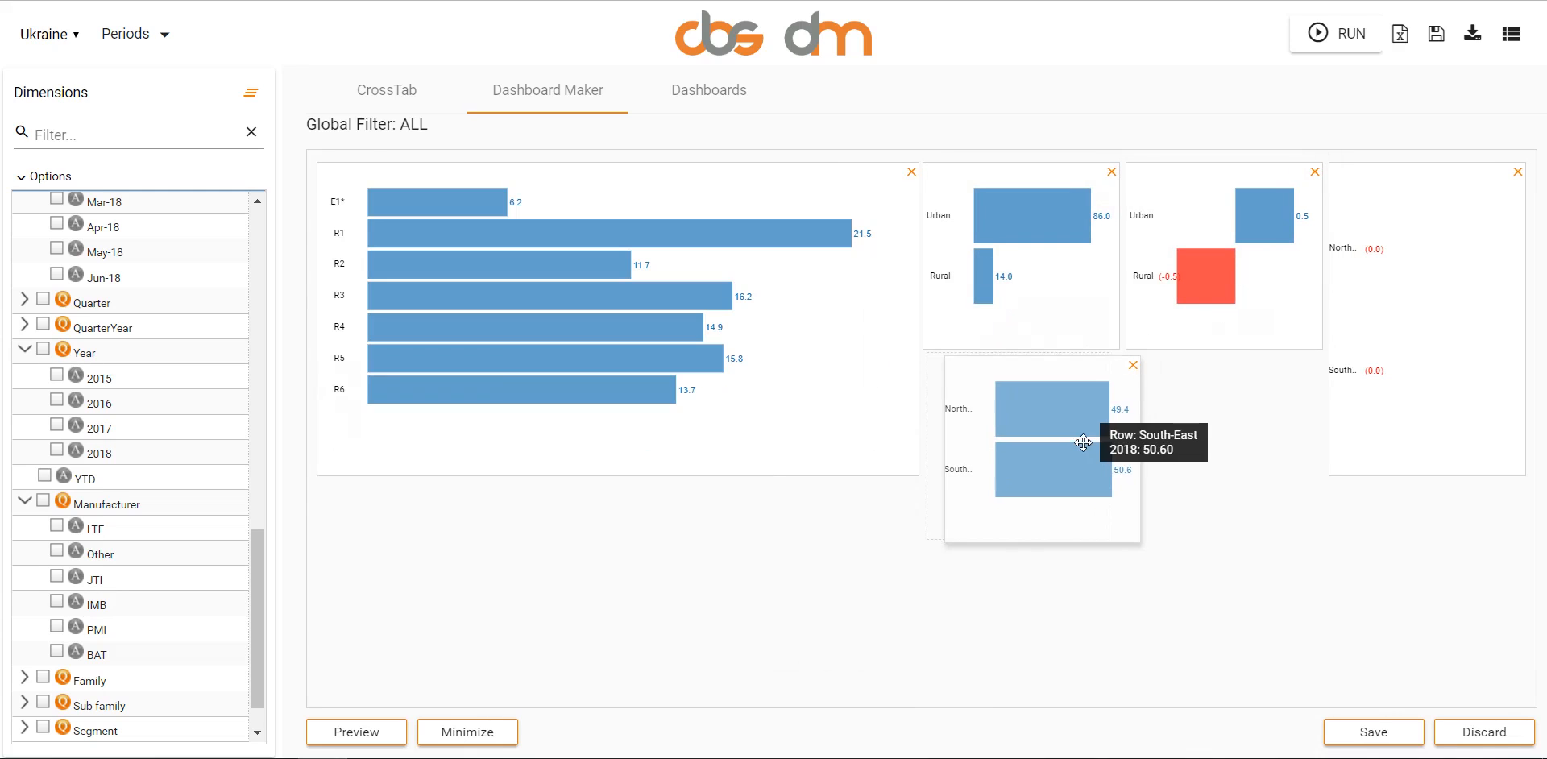
# - Shorten both North/South charts and place the second one beneath the second Urban/Rural chart
pyautogui.moveTo(1494, 458); pyautogui.dragTo(1490, 330)
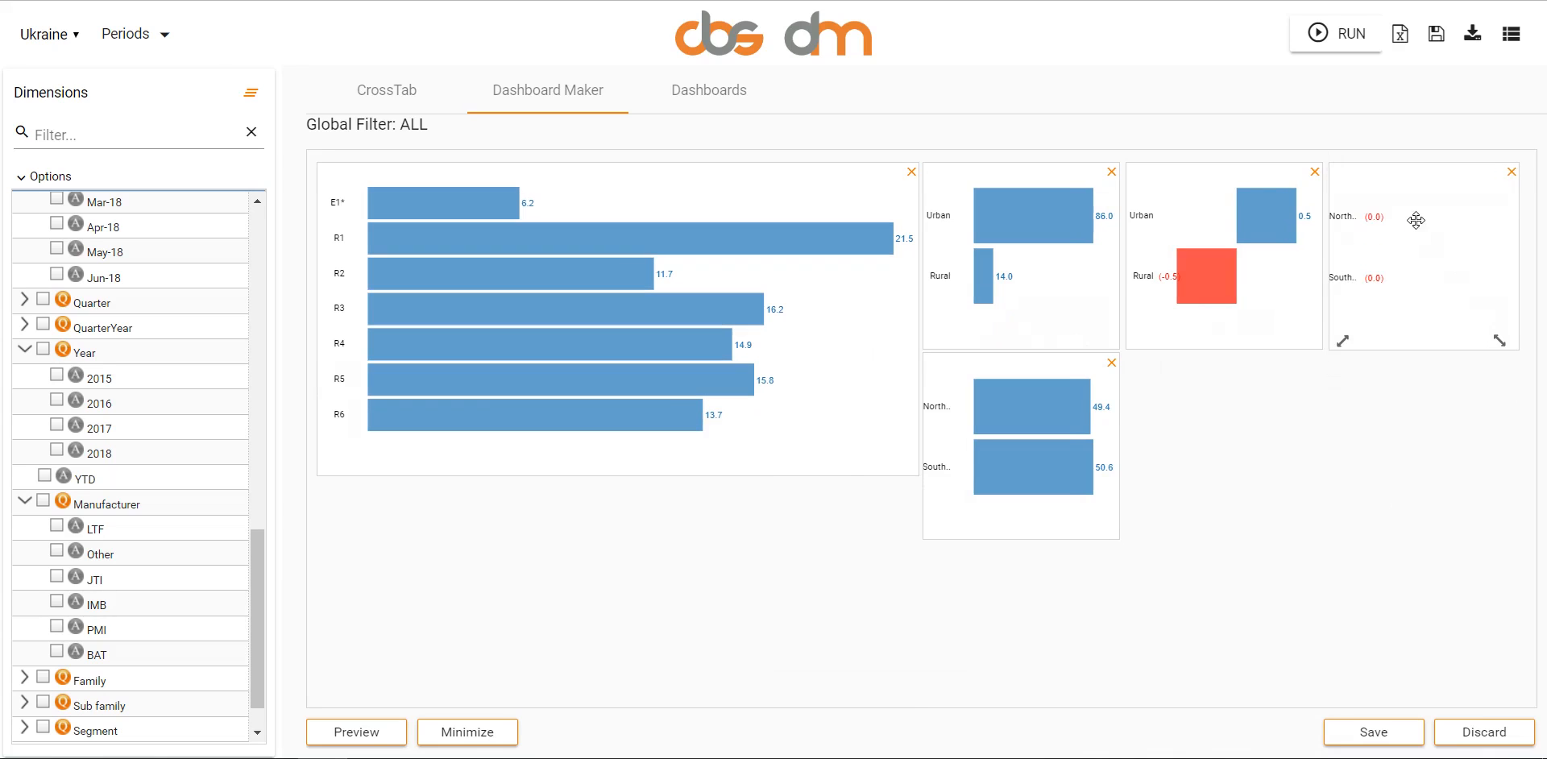
pyautogui.moveTo(1408, 221); pyautogui.dragTo(1208, 488)
pyautogui.moveTo(1100, 515); pyautogui.dragTo(1104, 446)
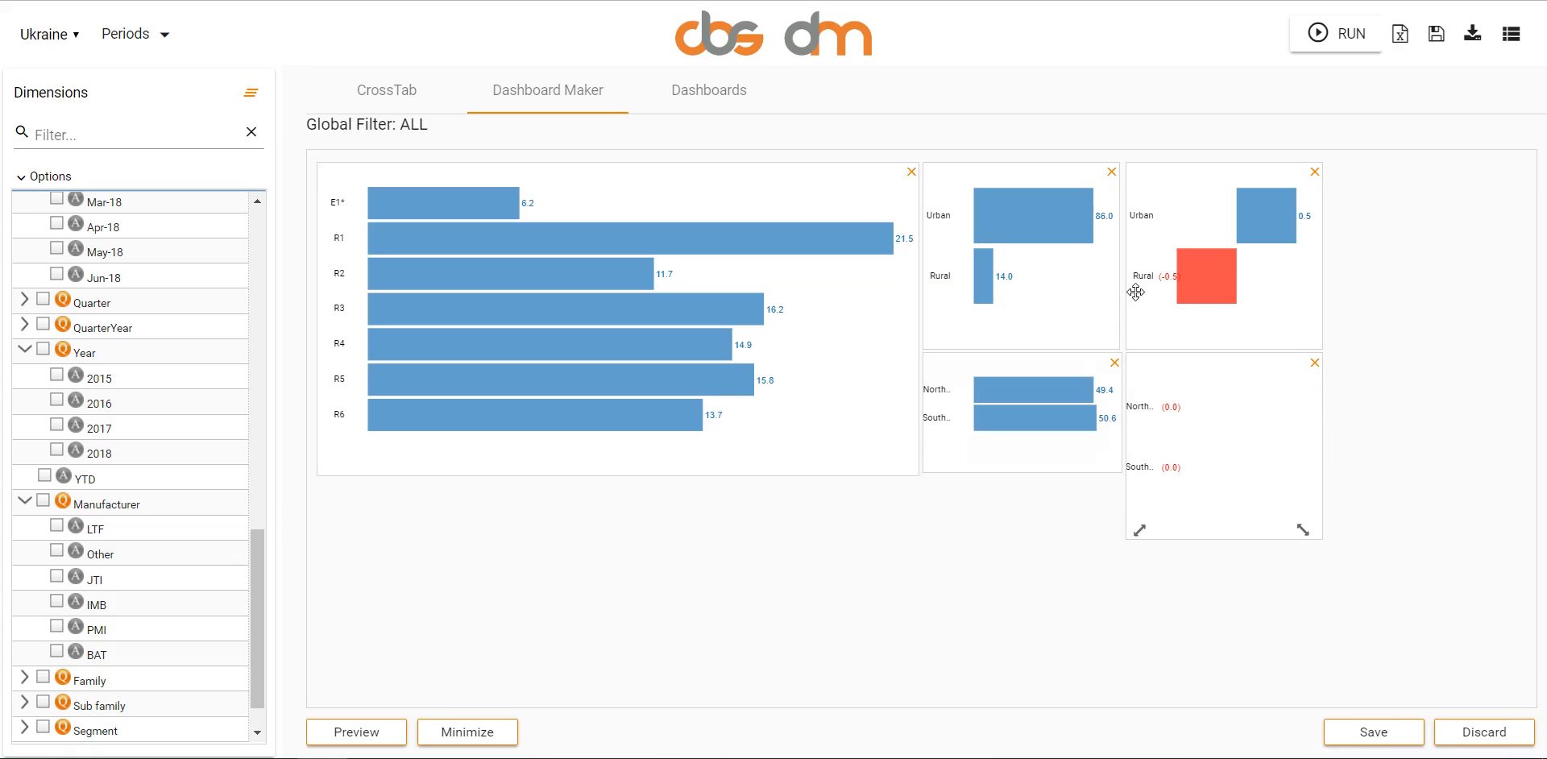
# - Enlarge the E1*–R6 chart downward and resize the four smaller charts to fill the two rows beside it
pyautogui.moveTo(898, 463); pyautogui.dragTo(894, 648)
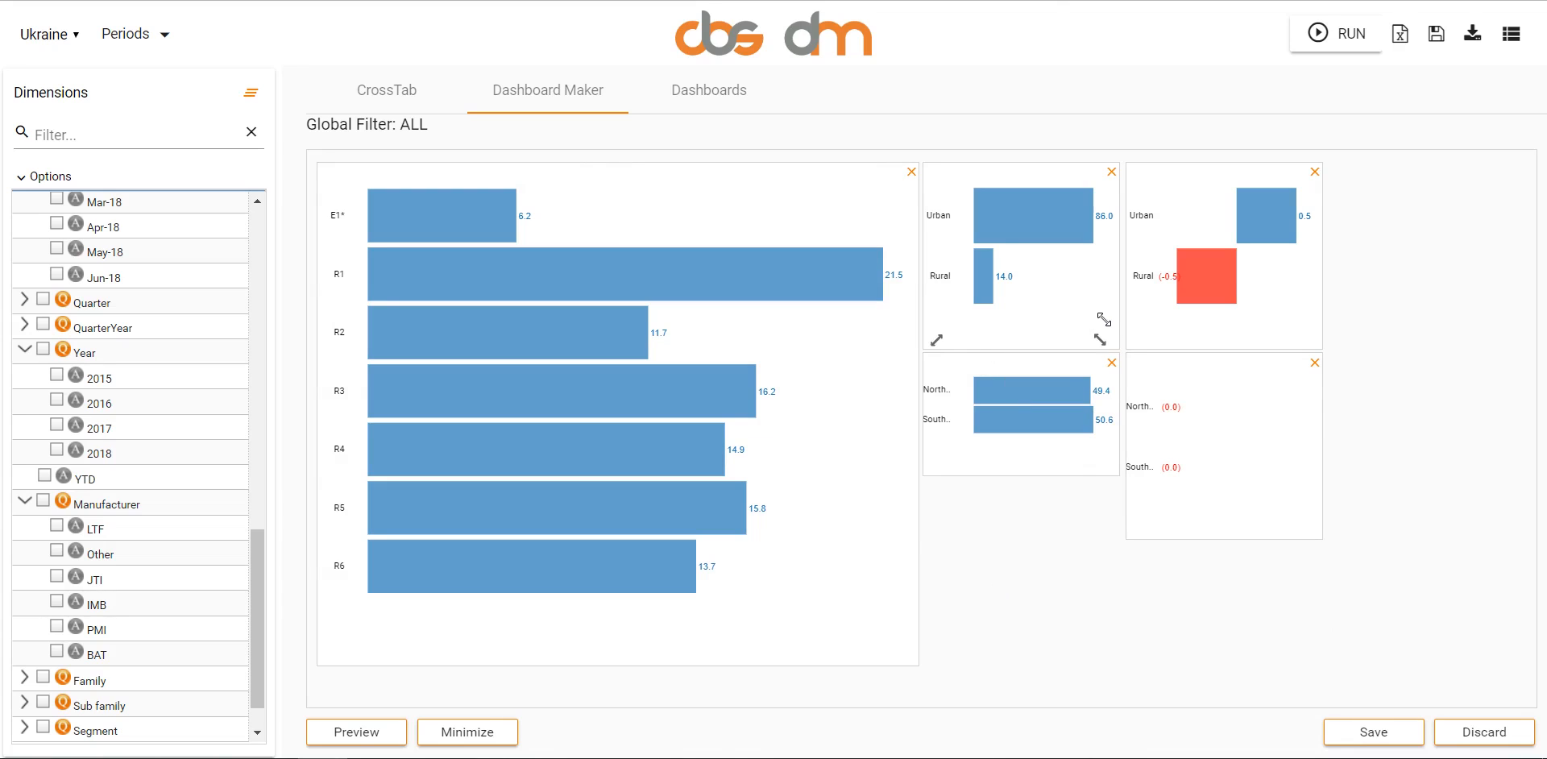
pyautogui.moveTo(1104, 320); pyautogui.dragTo(1101, 393)
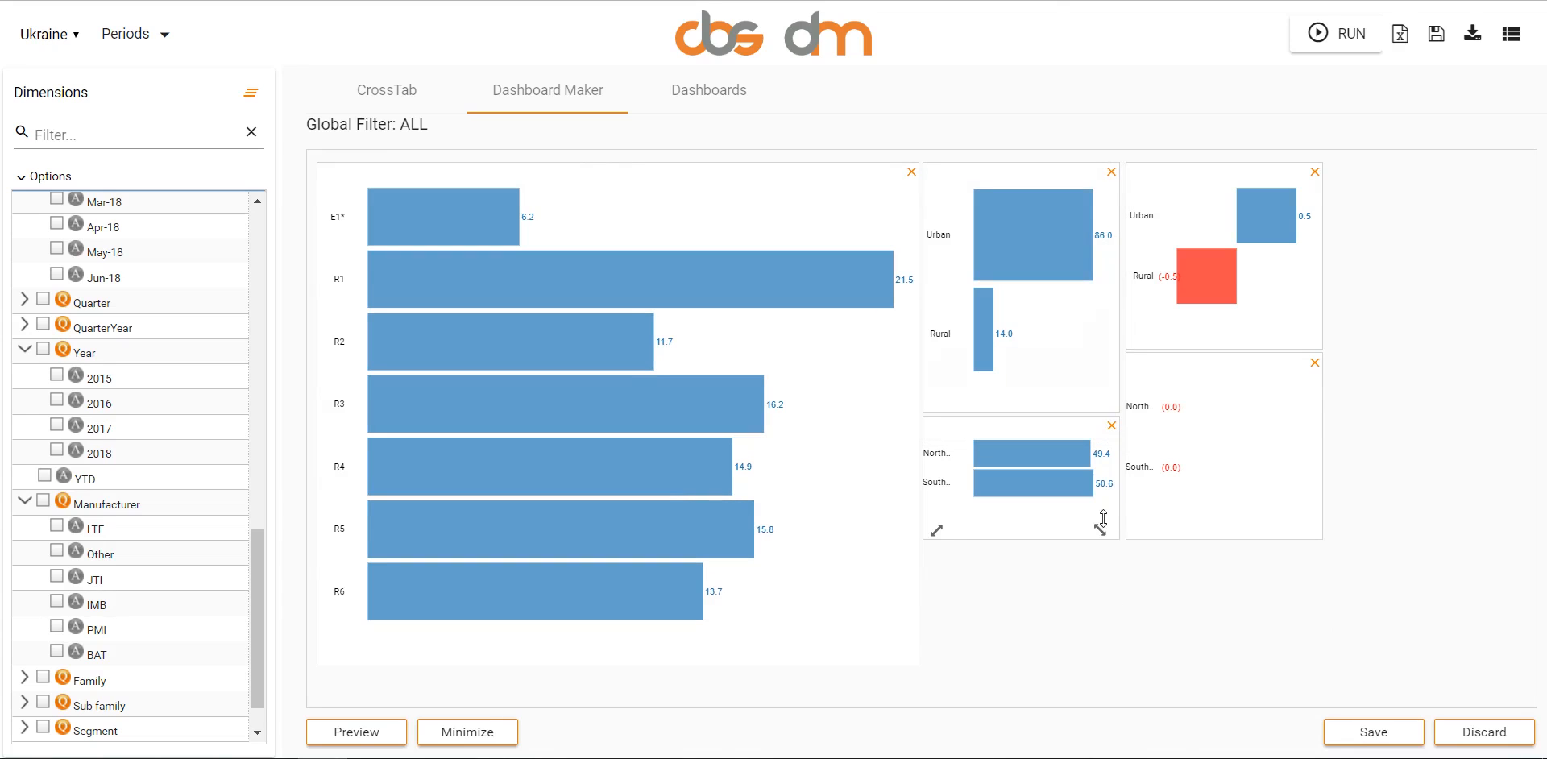
pyautogui.moveTo(1103, 518); pyautogui.dragTo(1189, 553)
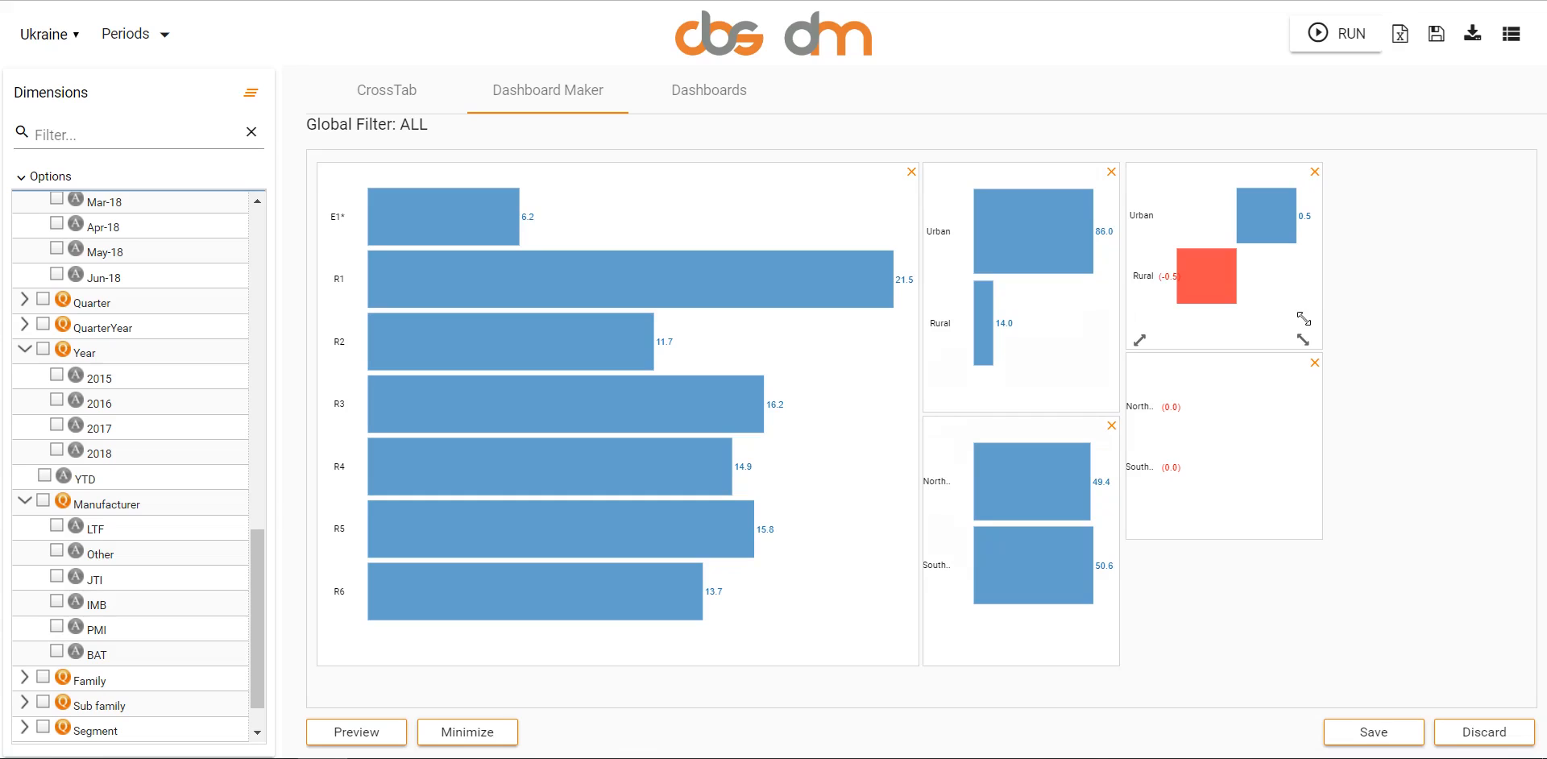
pyautogui.moveTo(1303, 339); pyautogui.dragTo(1503, 380)
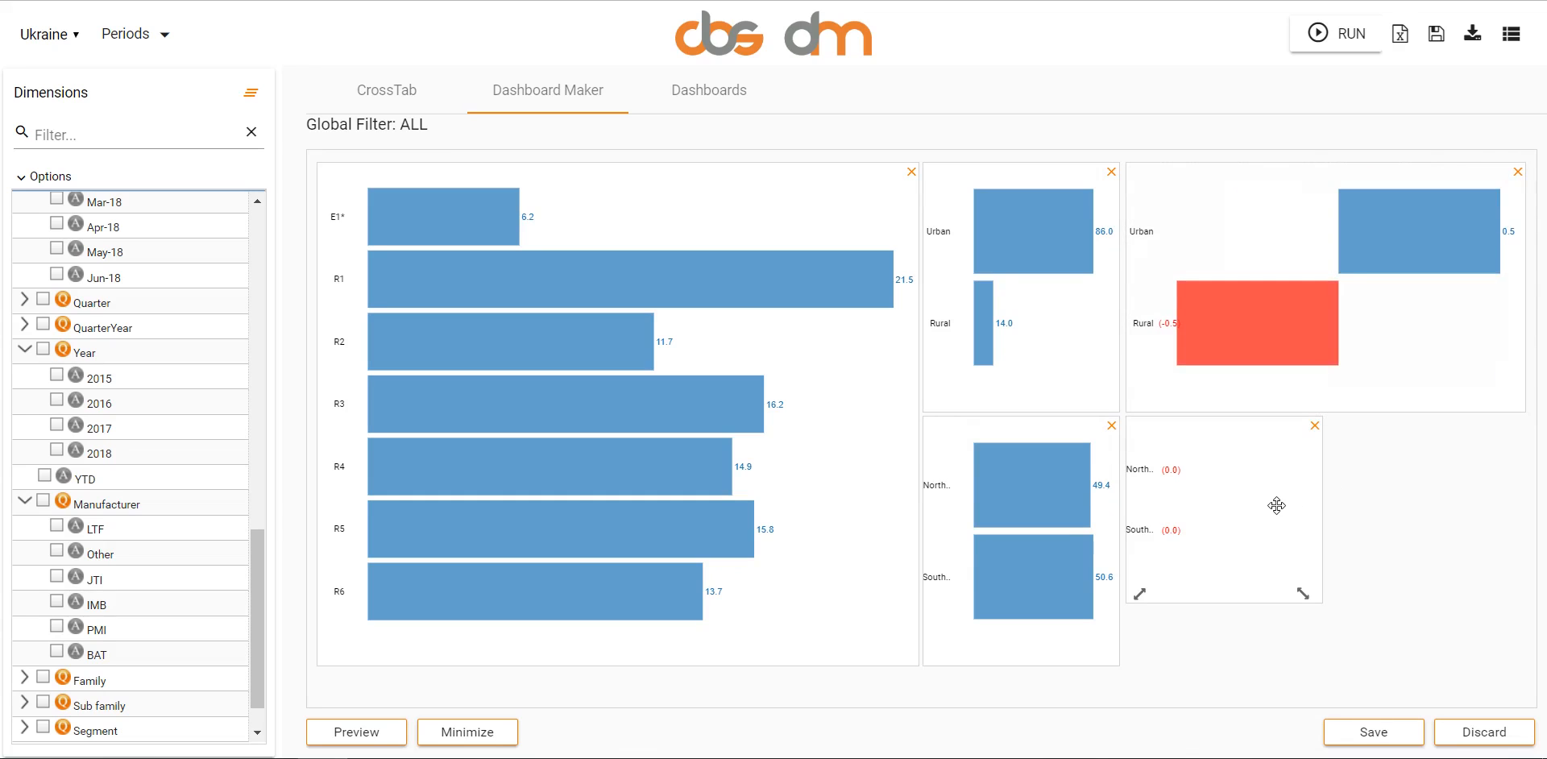
pyautogui.moveTo(1296, 567); pyautogui.dragTo(1490, 645)
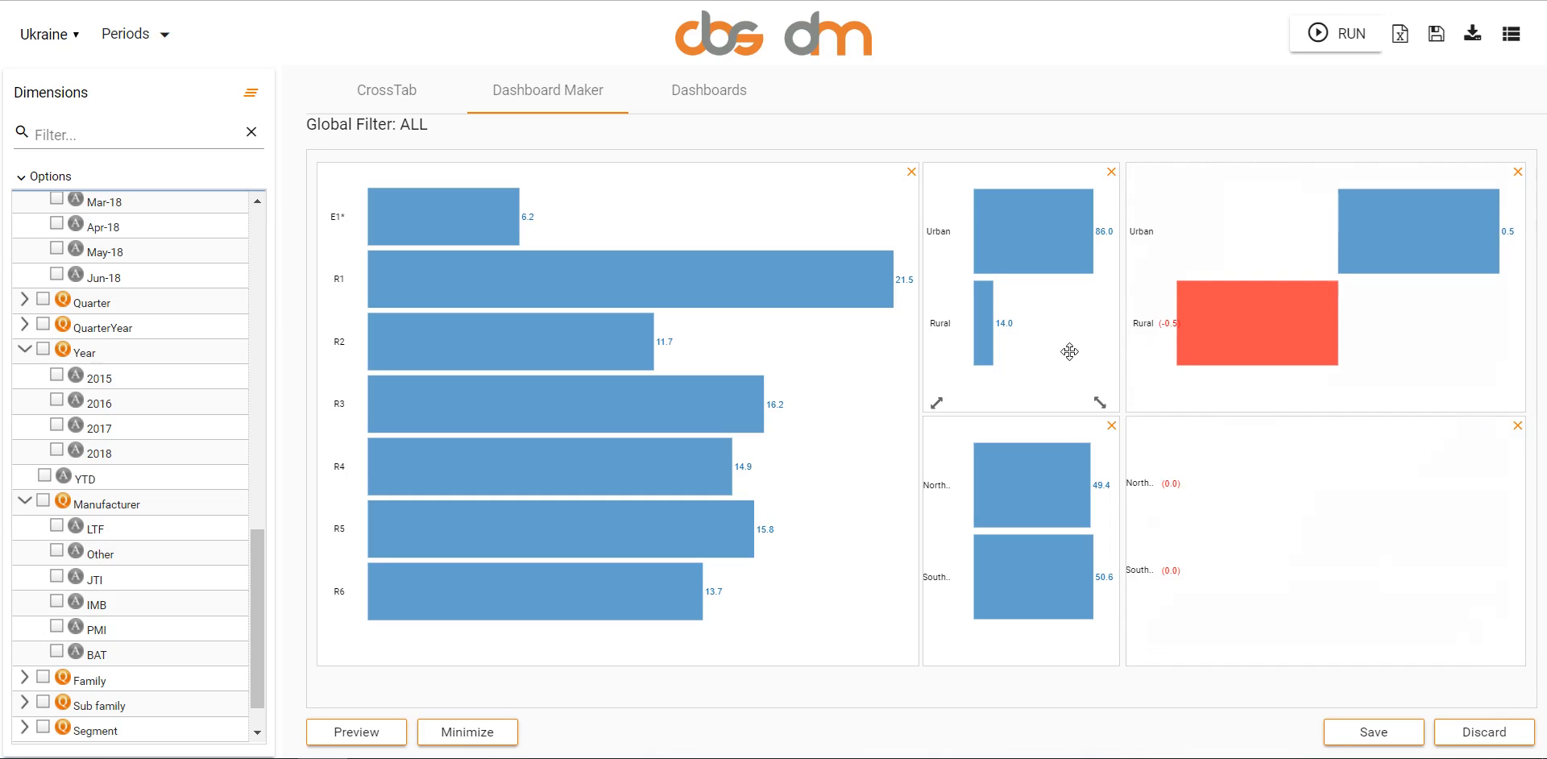
# - Even out the widths of the four smaller charts and save the Chart 1.2 customization
pyautogui.moveTo(1139, 387); pyautogui.dragTo(1310, 392)
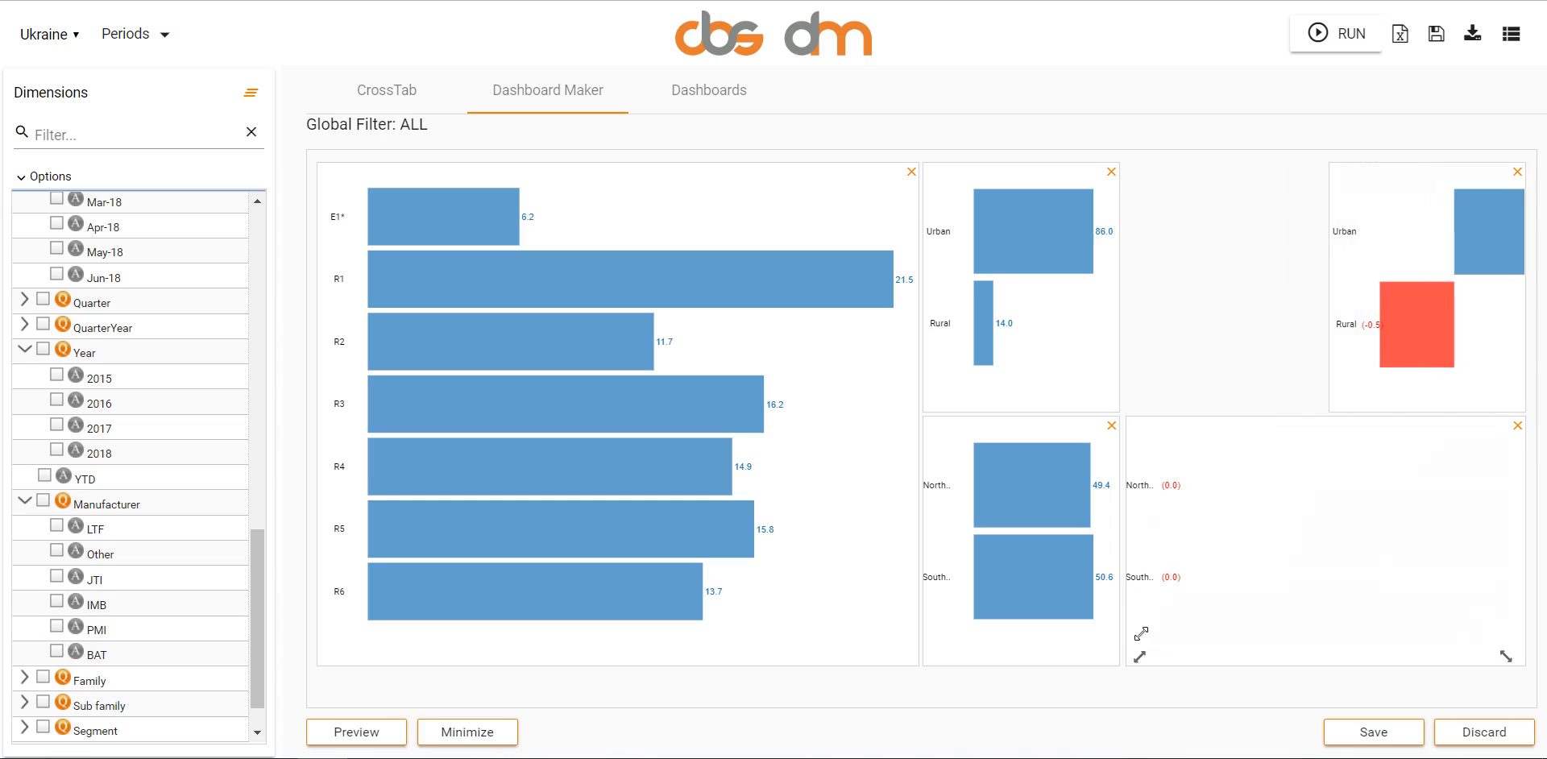
pyautogui.moveTo(1138, 638); pyautogui.dragTo(1289, 620)
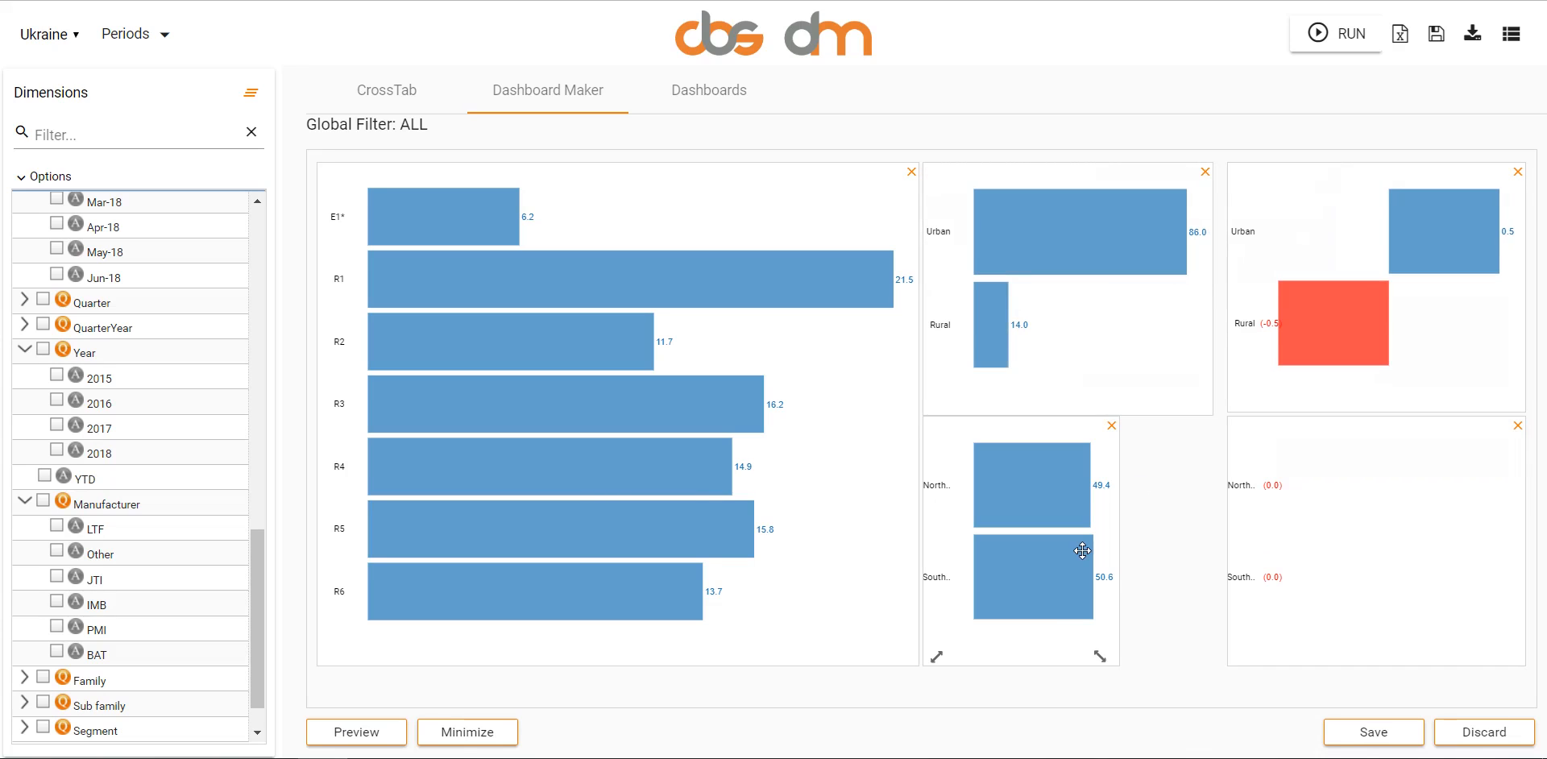
pyautogui.moveTo(1111, 632); pyautogui.dragTo(1189, 632)
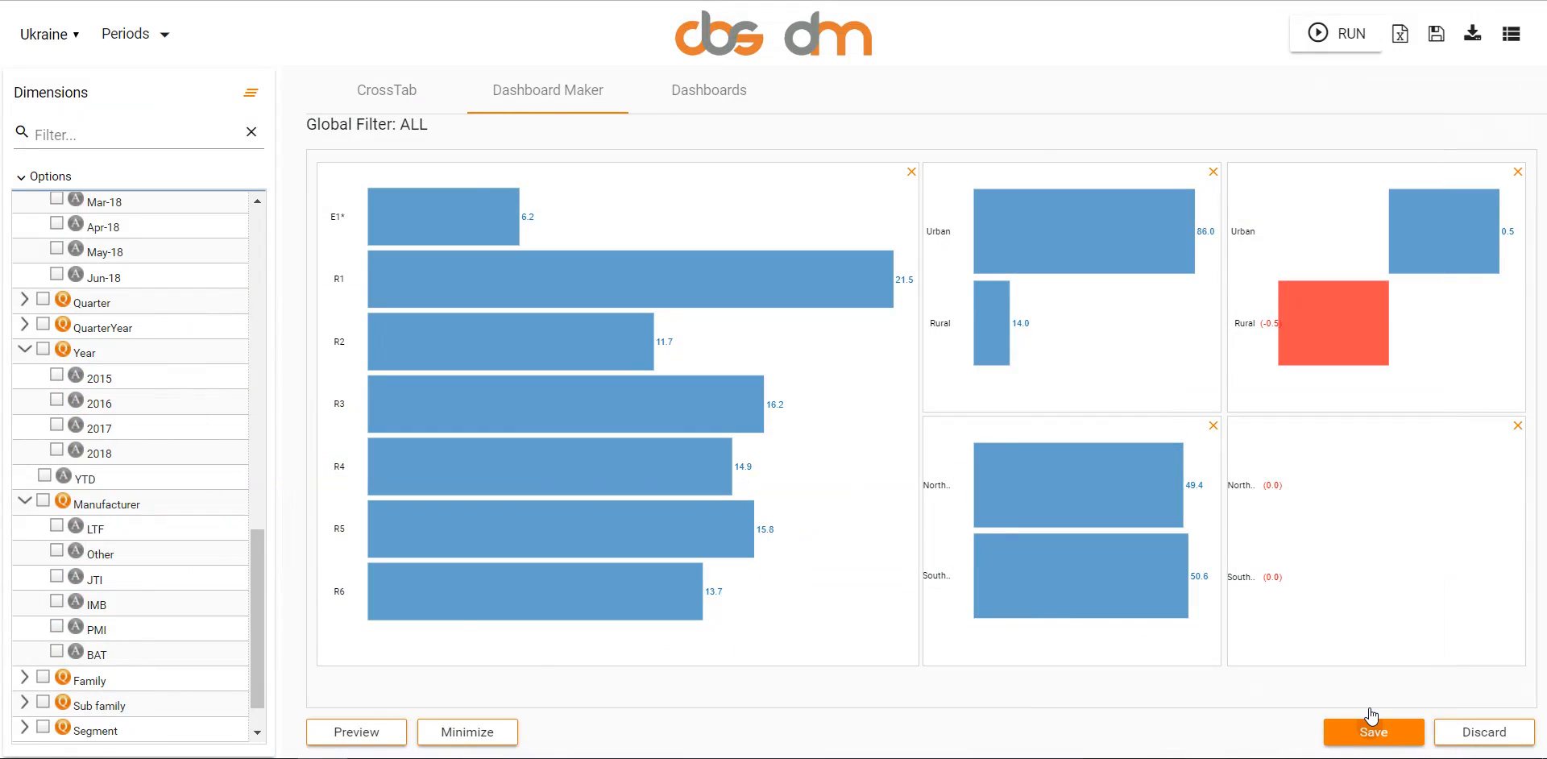
pyautogui.click(1371, 722)
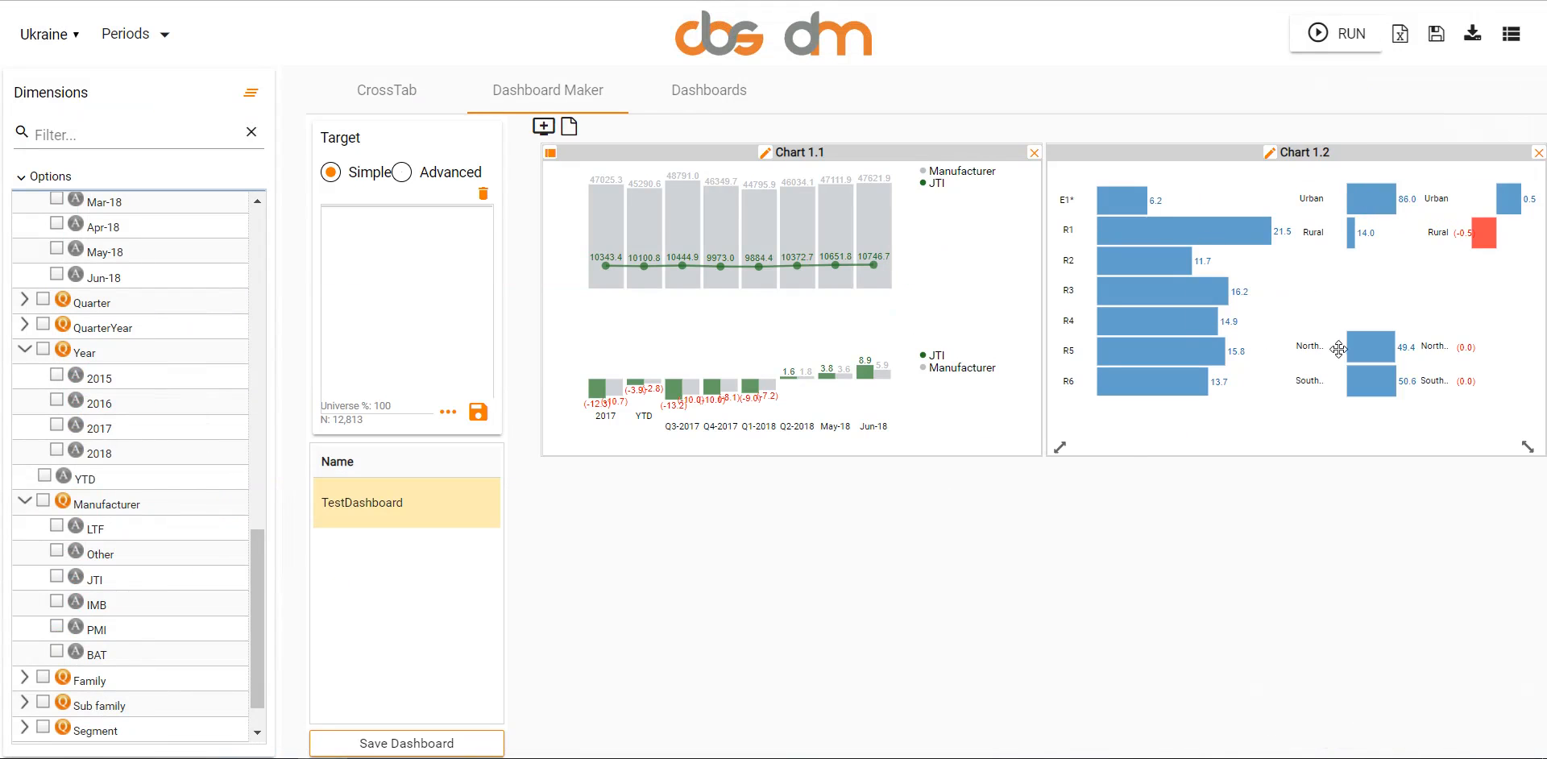
pyautogui.moveTo(1122, 407)
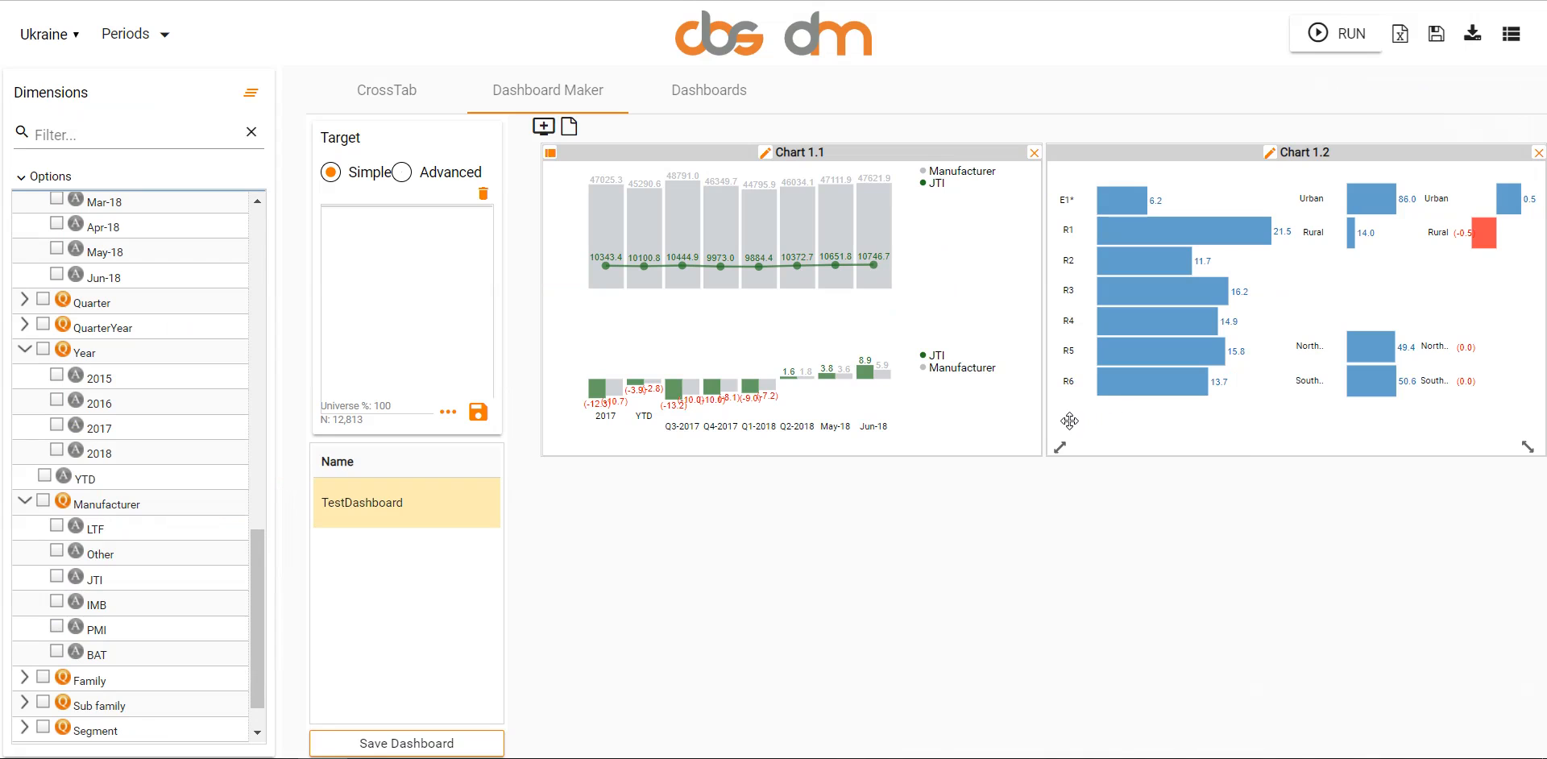